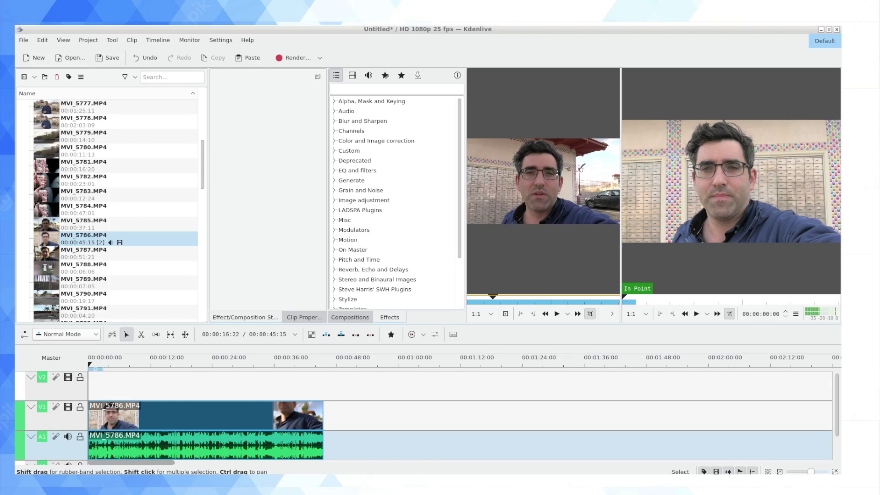
Play through the MVI_5786.MP4 clip, split it at 00:00:12:12 and delete the part after the cut
left_click_drag(175, 363, 255, 363)
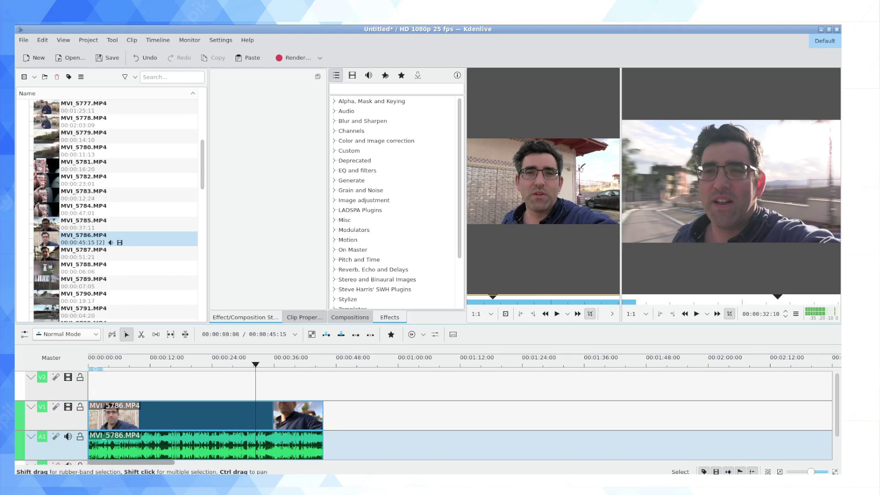
left_click(103, 364)
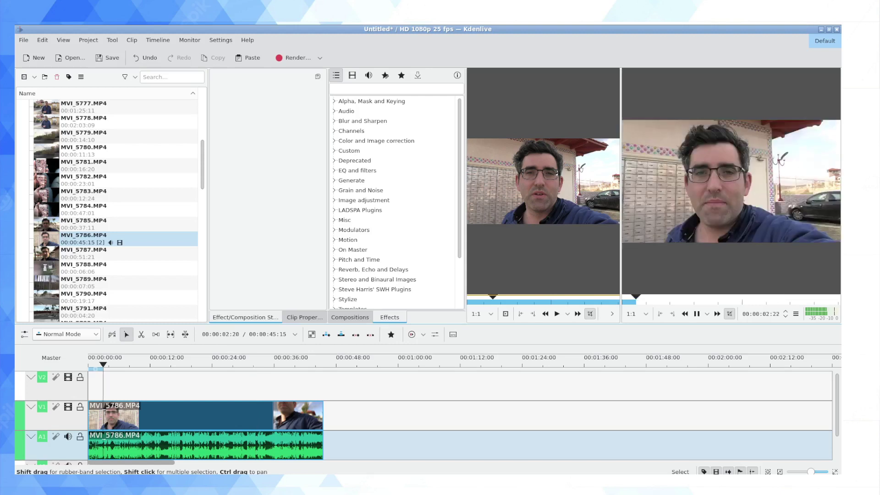
key("space")
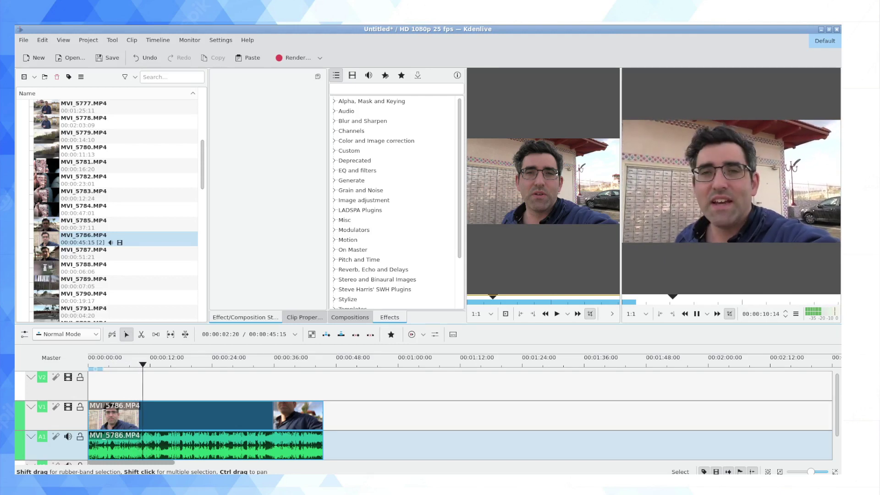
key("space")
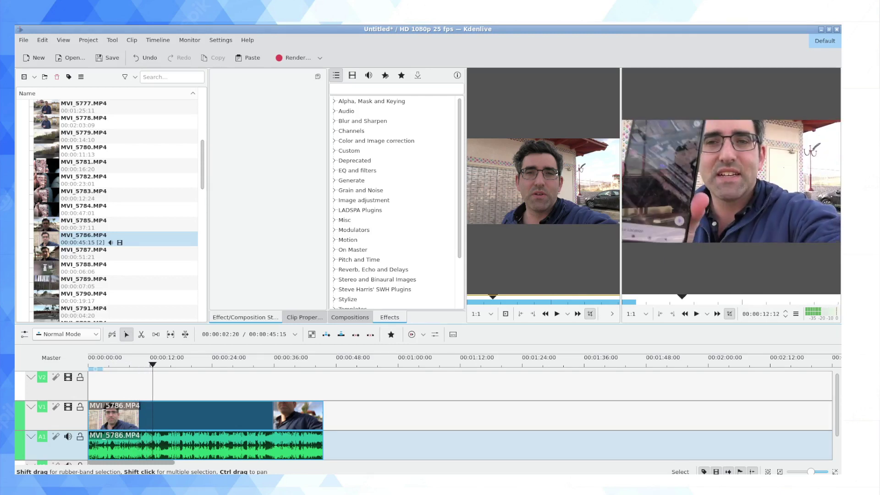
left_click(202, 414)
key("shift+r")
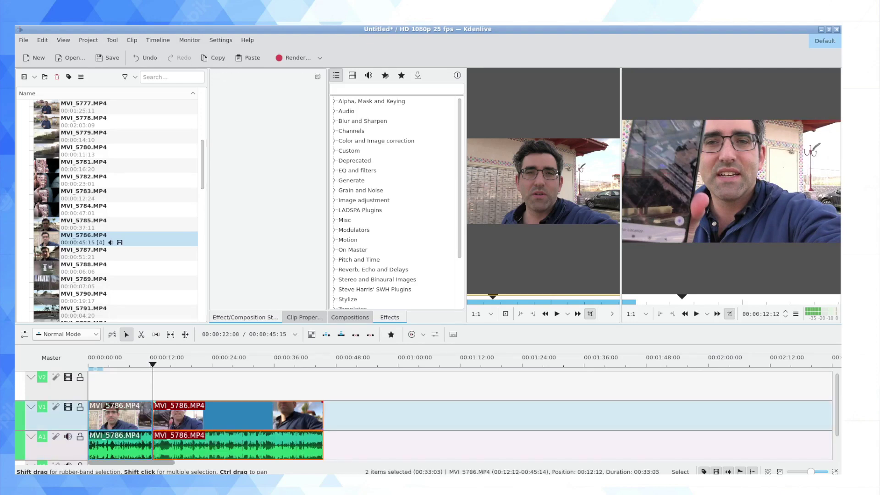
left_click_drag(202, 415, 393, 415)
key("Delete")
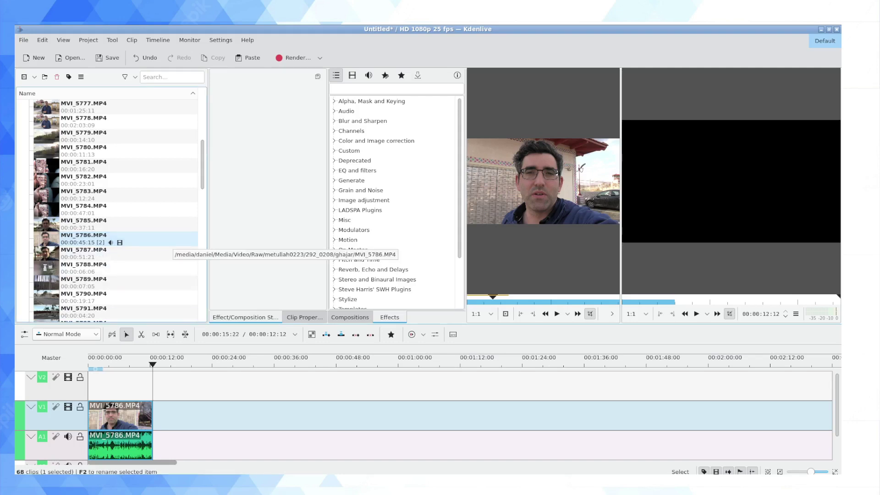
Extract the audio of MVI_5786.MP4 as a 48000 Hz WAV and select the extracted file in the project bin
right_click(171, 242)
mouse_move(183, 247)
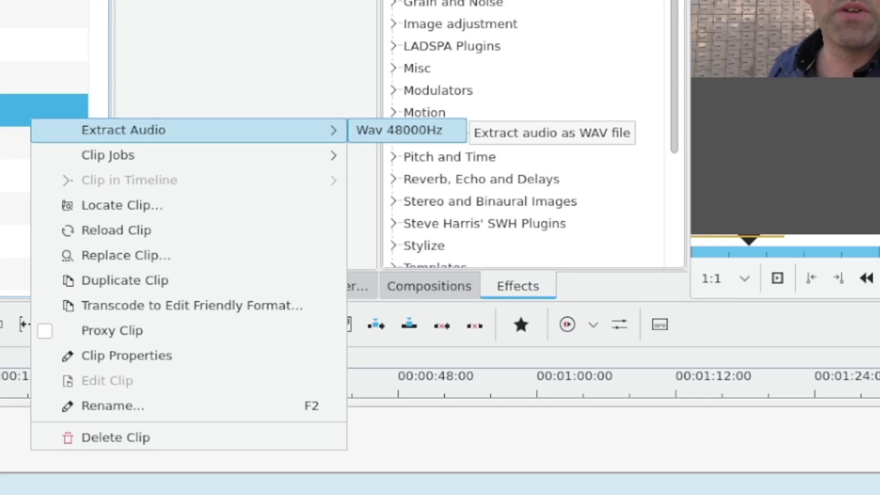
left_click(407, 130)
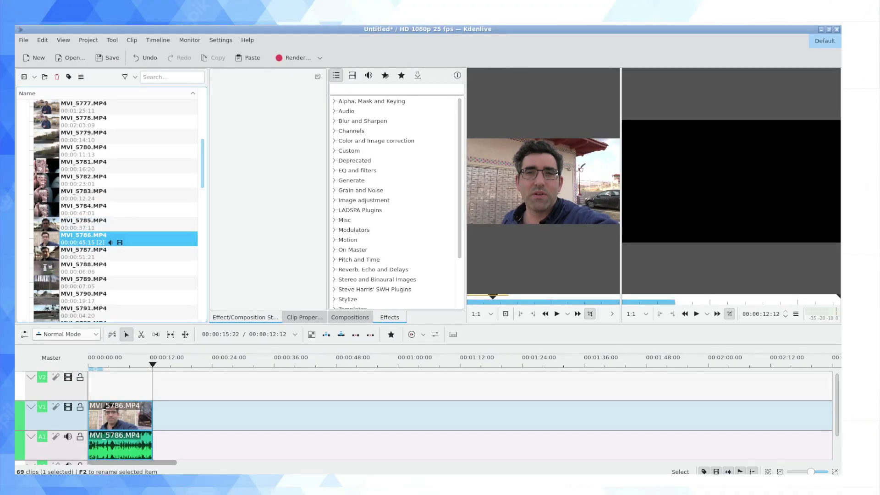
scroll(115, 212, "down", 1)
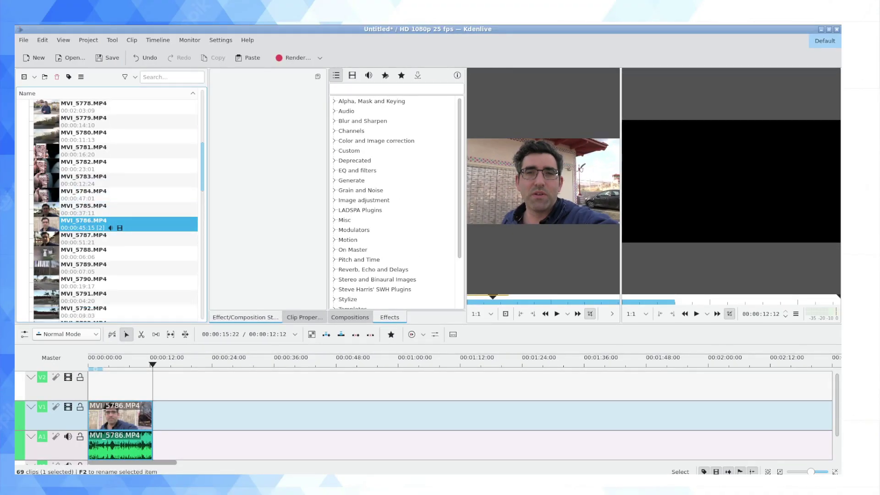
scroll(116, 225, "down", 13)
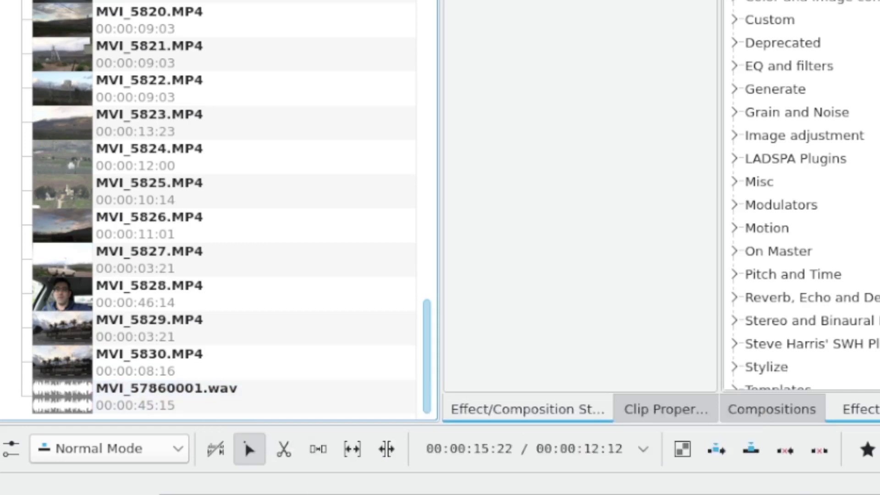
left_click(166, 396)
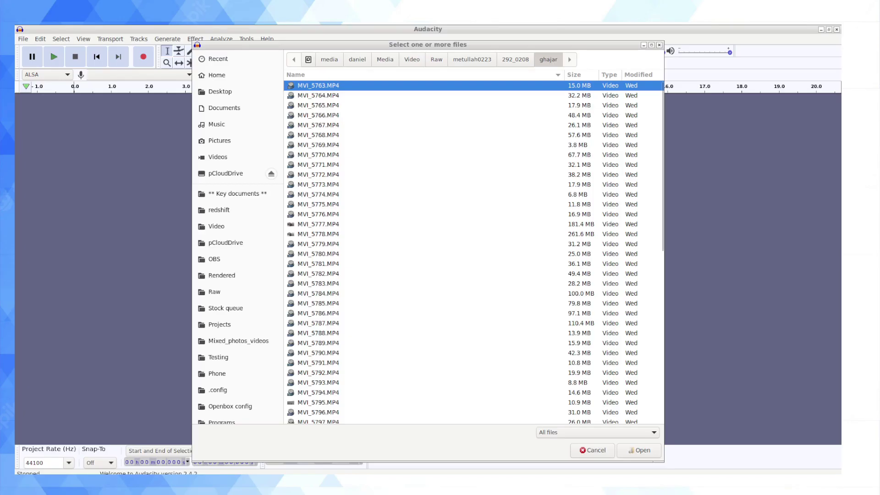
Switch to Audacity, open MVI_57860001.wav from the ghajar folder and play a few seconds from near its start
scroll(474, 252, "down", 10)
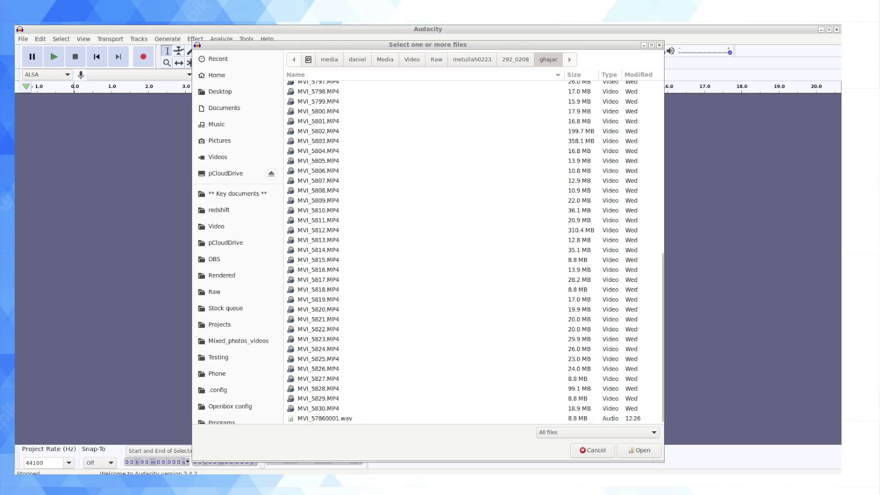
double_click(325, 418)
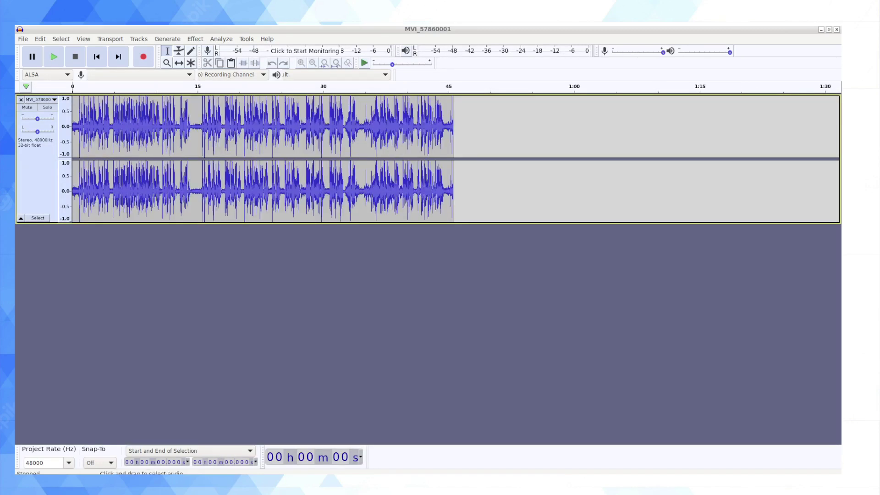
left_click(79, 126)
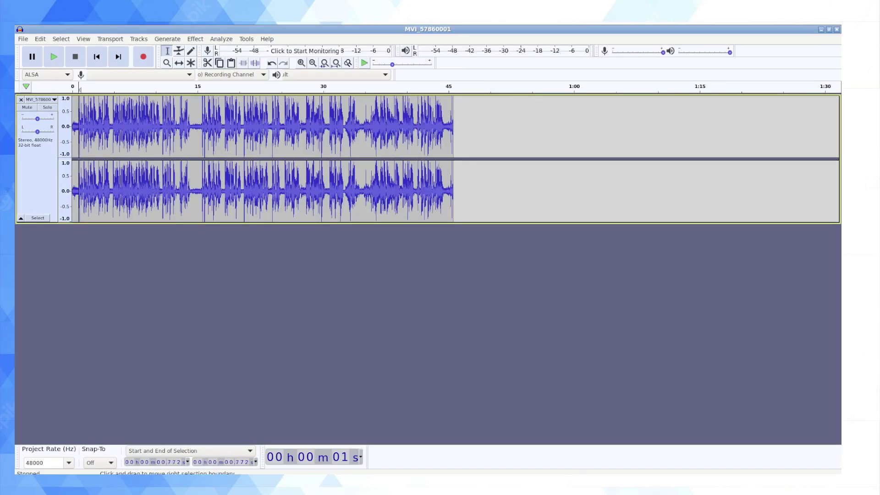
key("space")
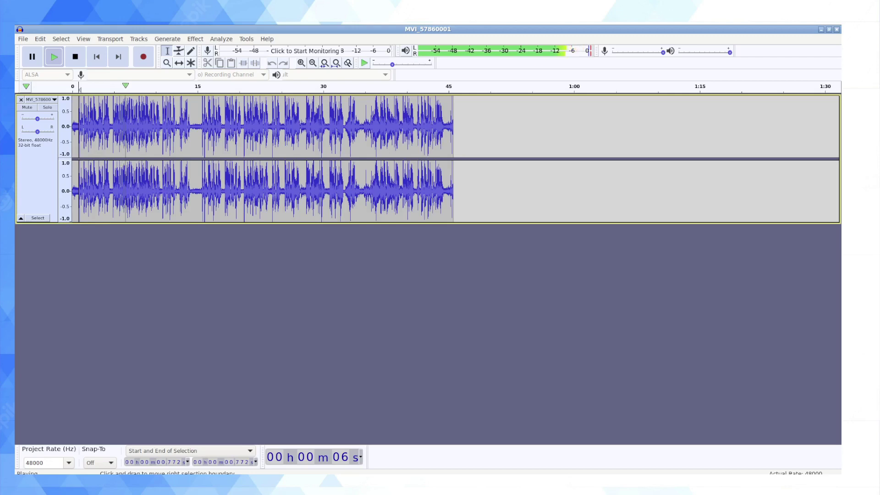
key("space")
Normalize the entire track and play a few seconds of the result from about 10.6 s
key("ctrl+a")
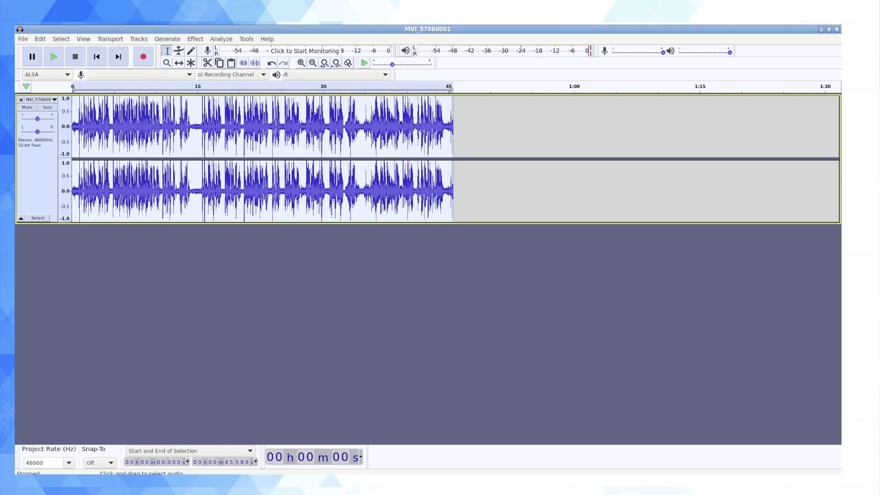
key("alt+c")
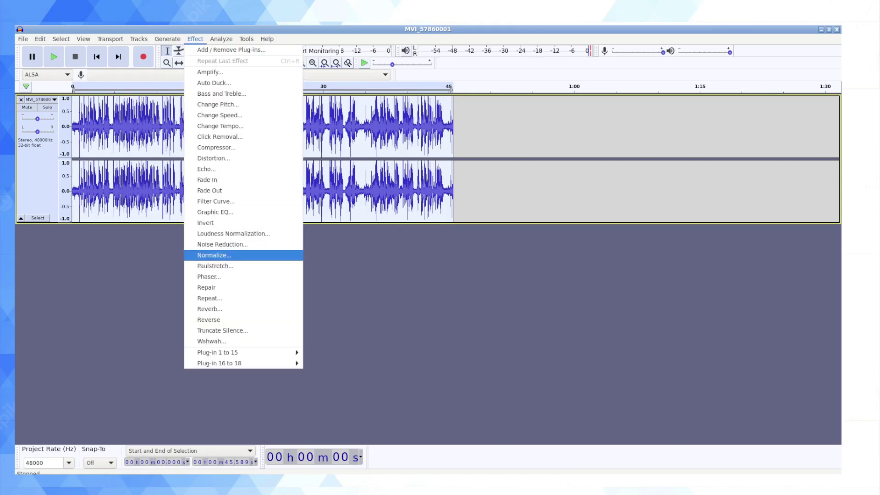
left_click(214, 256)
left_click(478, 280)
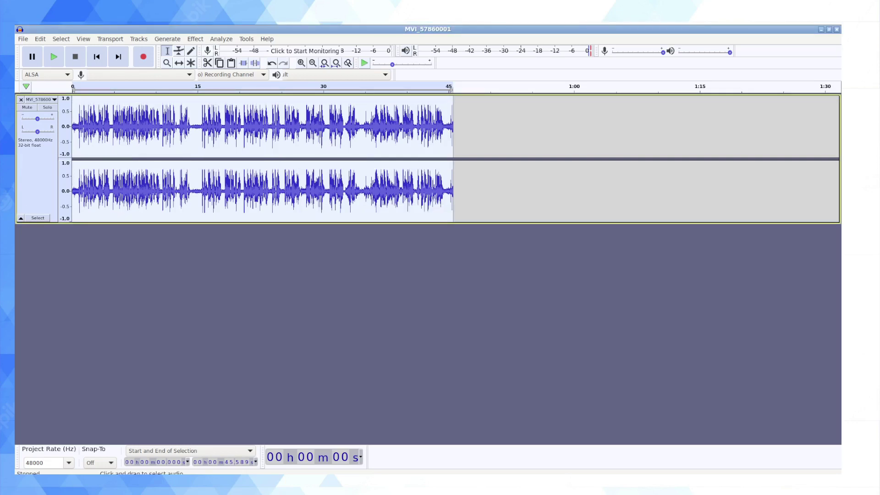
left_click(161, 137)
key("space")
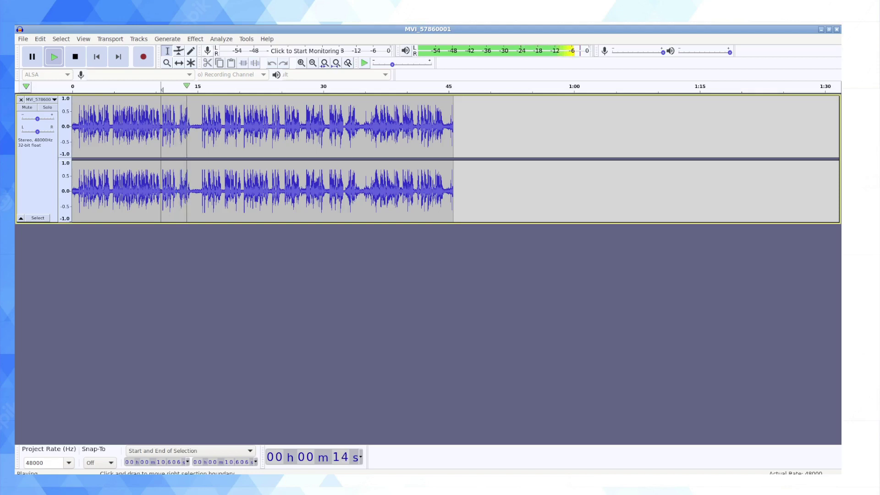
key("space")
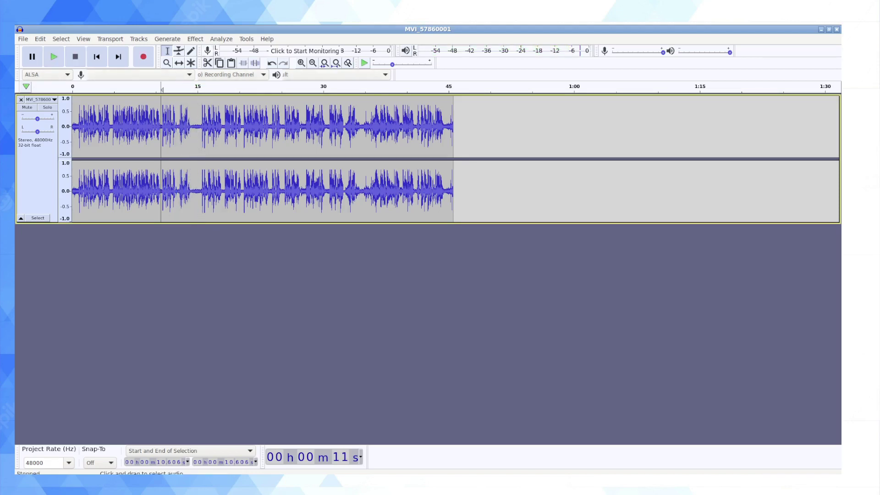
Open the Graphic EQ effect for the entire track and move its dialog below the waveform
key("ctrl+a")
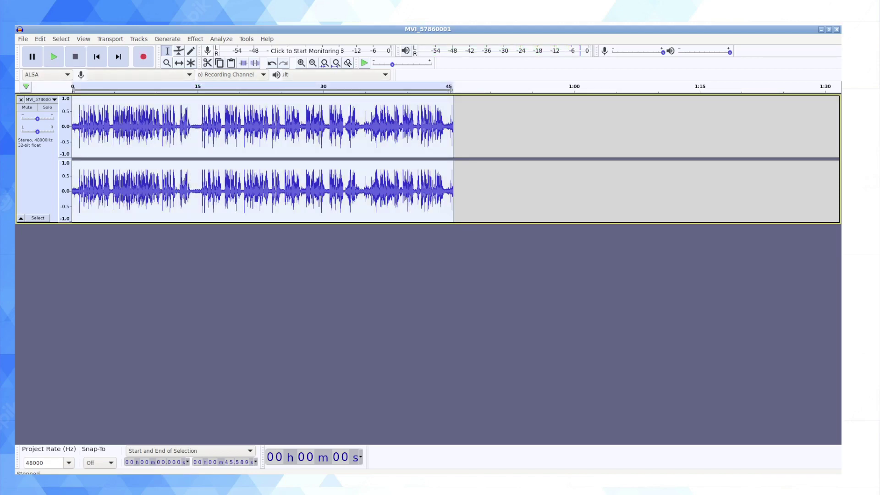
key("alt+c")
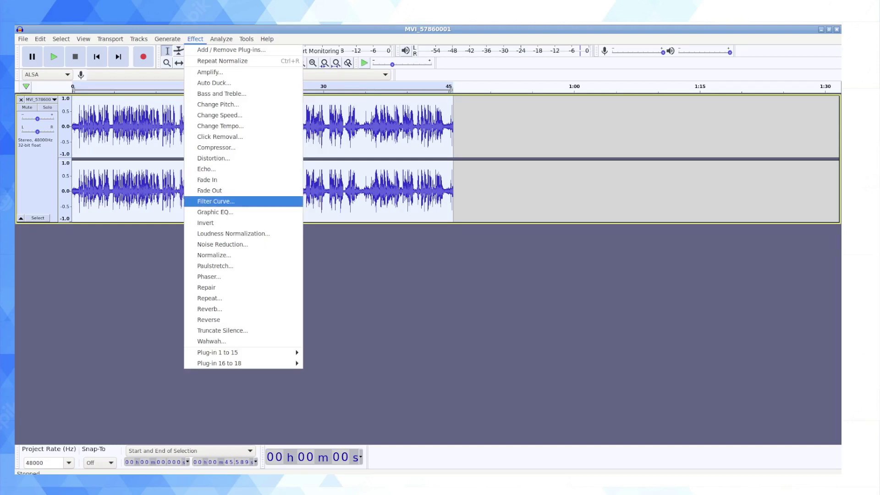
left_click(214, 212)
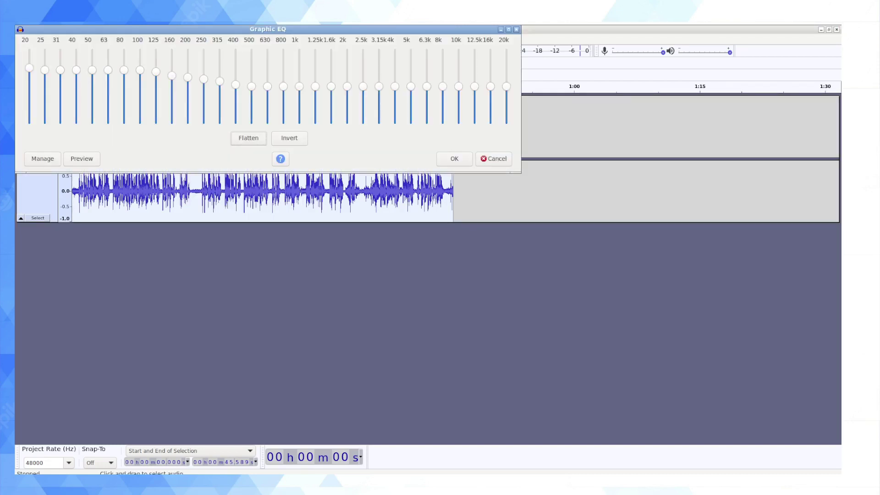
left_click_drag(267, 29, 342, 239)
Load the Treble Boost factory preset in the Graphic EQ
left_click(117, 368)
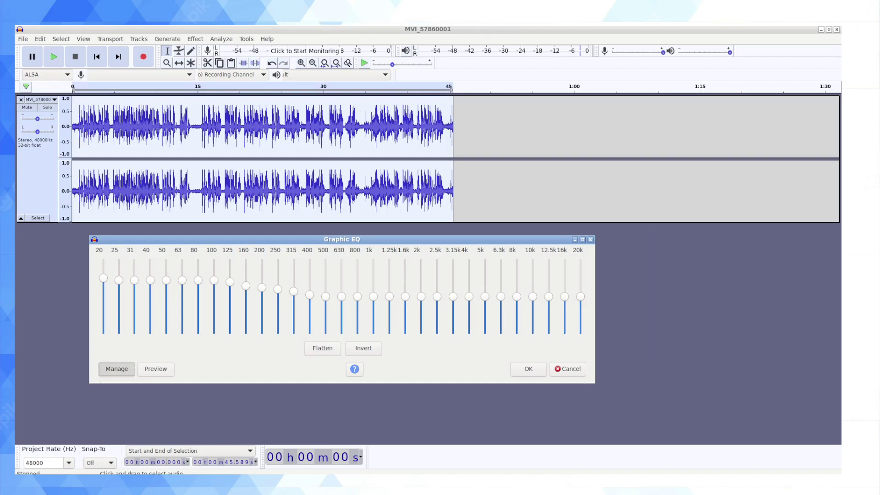
key("space")
key("Down")
key("Down")
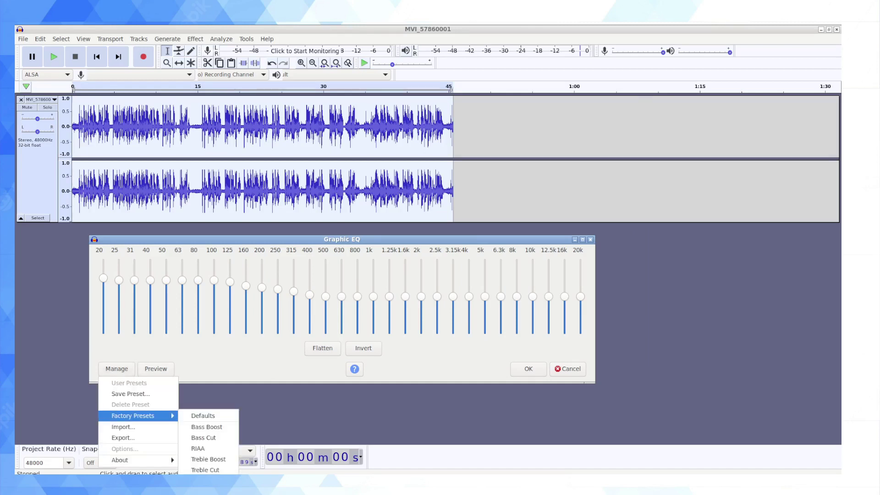
key("Right")
key("Down")
key("Down")
key("Down")
key("Down")
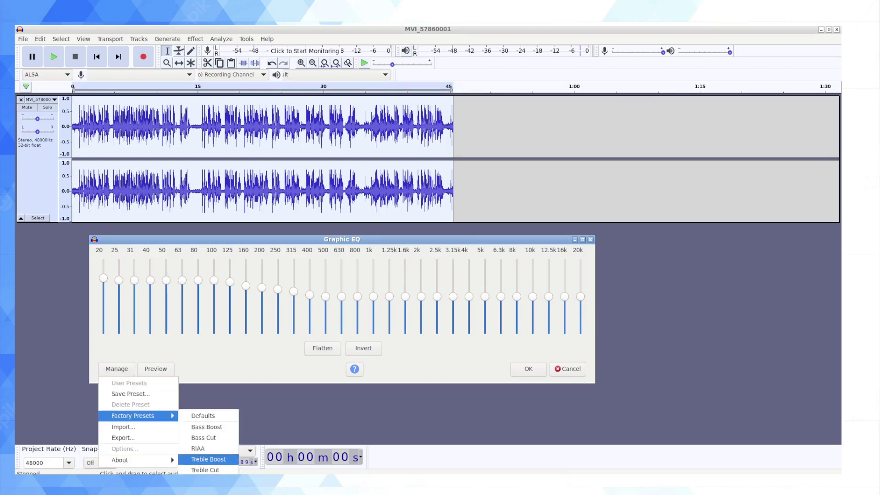
key("Return")
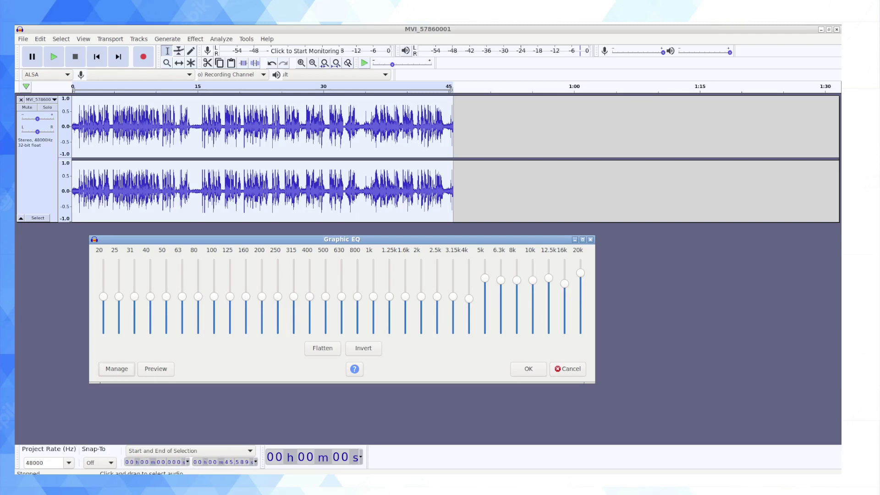
Apply the Graphic EQ curve to the track and play a passage from about 16 s
mouse_move(484, 279)
key("Return")
left_click(206, 127)
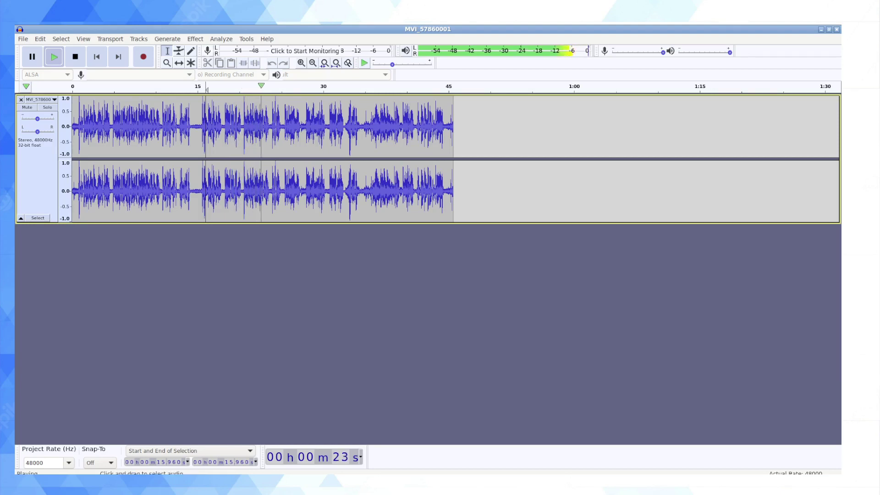
key("space")
Normalize the entire track again to a peak amplitude of -3.0 dB and play a passage from about 22 s
key("ctrl+a")
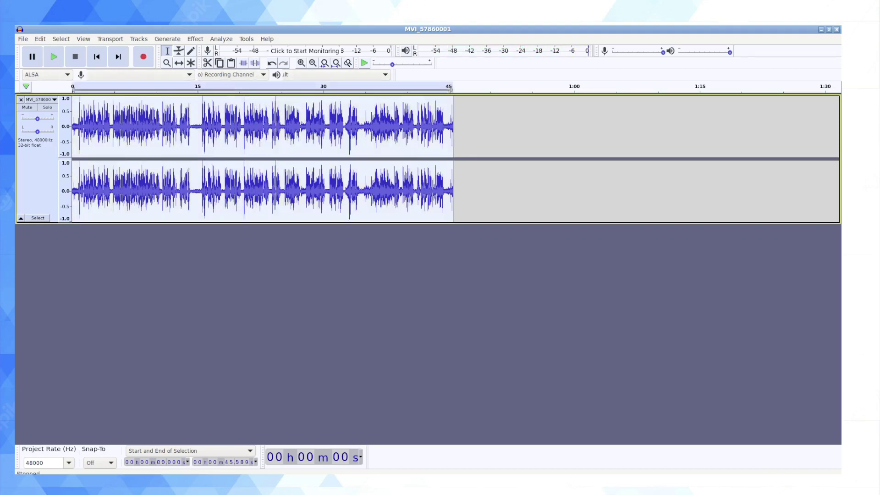
key("alt+c")
key("Return")
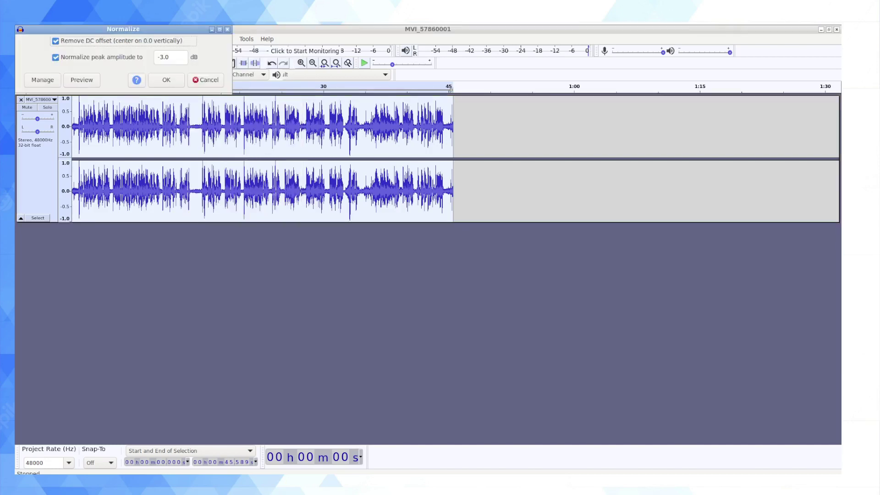
key("Return")
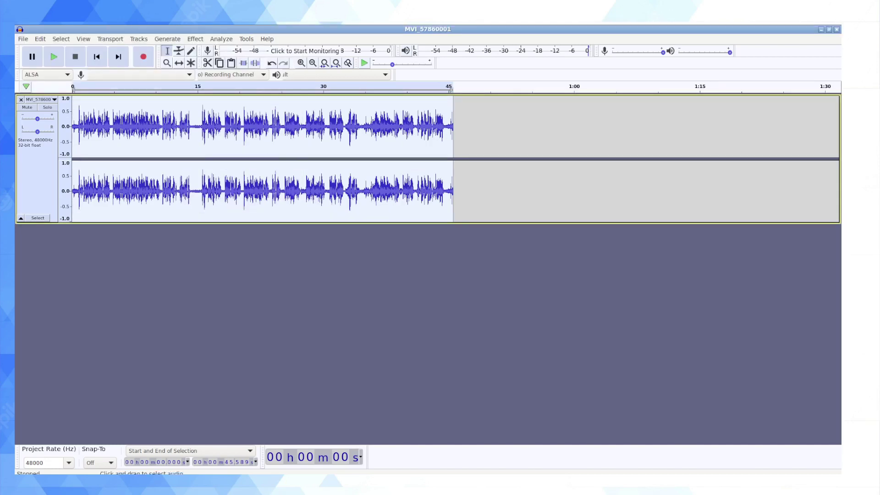
left_click(259, 127)
key("space")
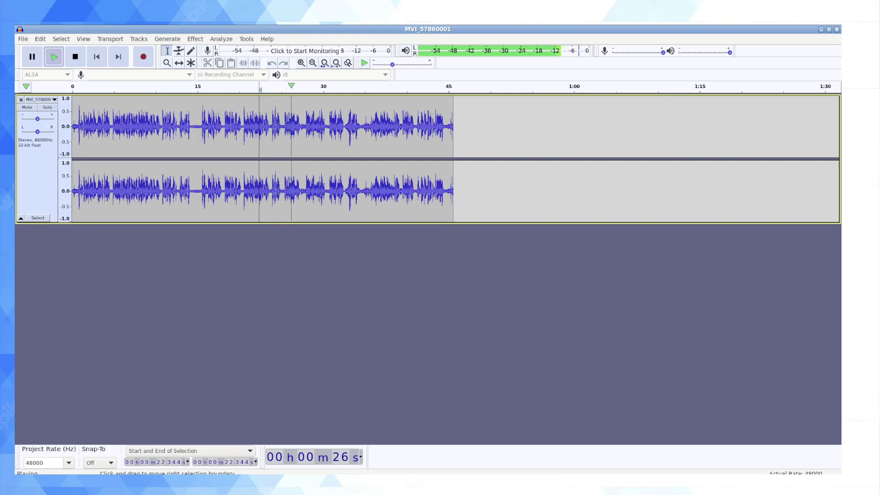
key("space")
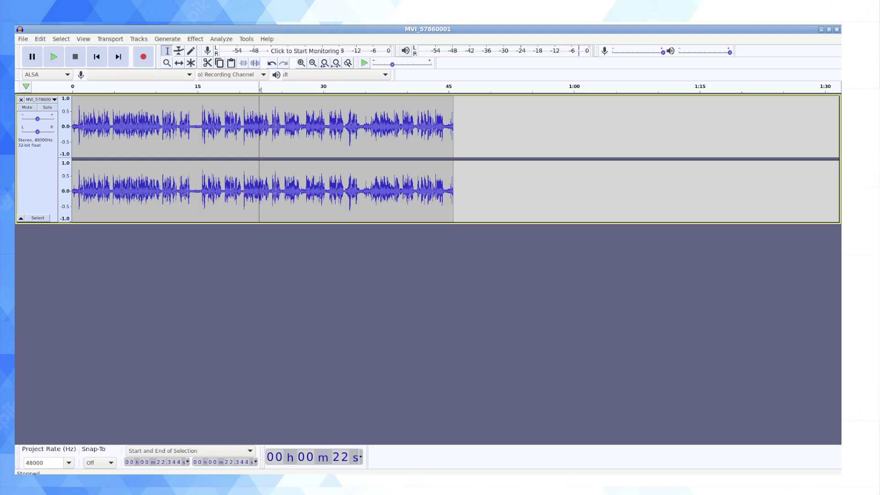
Export the processed track as MVI_57200001.wav in WAV (Microsoft) format with Signed 16-bit PCM encoding
left_click(23, 39)
mouse_move(37, 105)
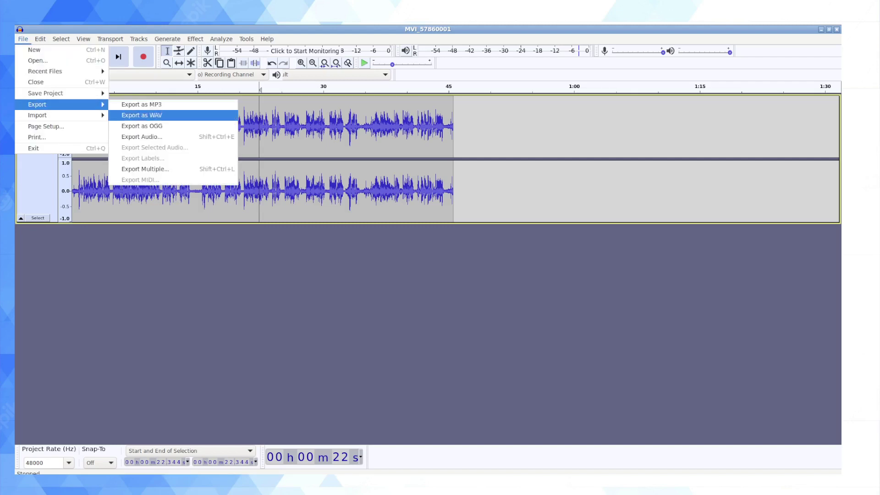
left_click(142, 115)
left_click(325, 119)
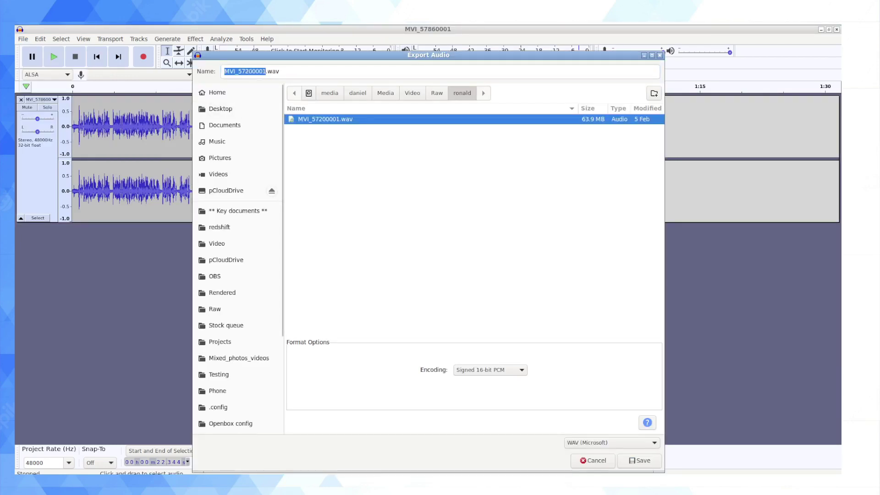
key("Return")
key("Return")
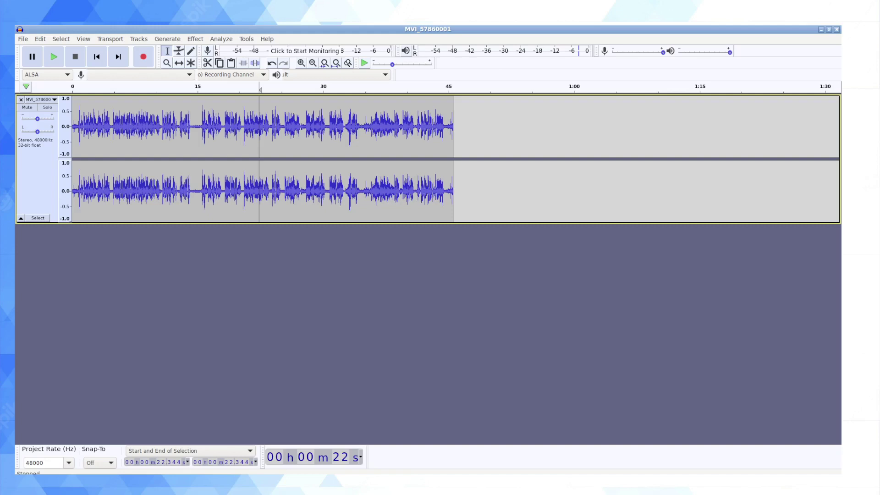
Switch to Kdenlive and place MVI_57860001.wav from the project bin on track A1 at about 33 s
key("alt+Tab")
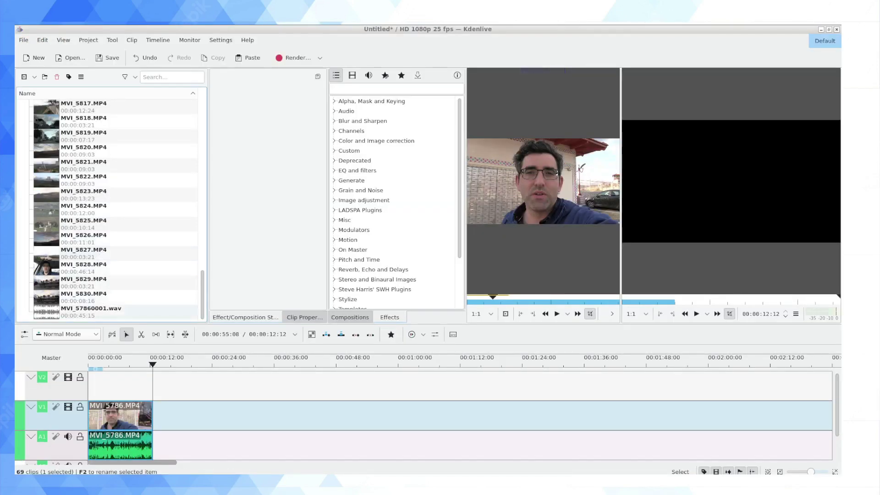
left_click(99, 312)
left_click_drag(346, 436, 260, 444)
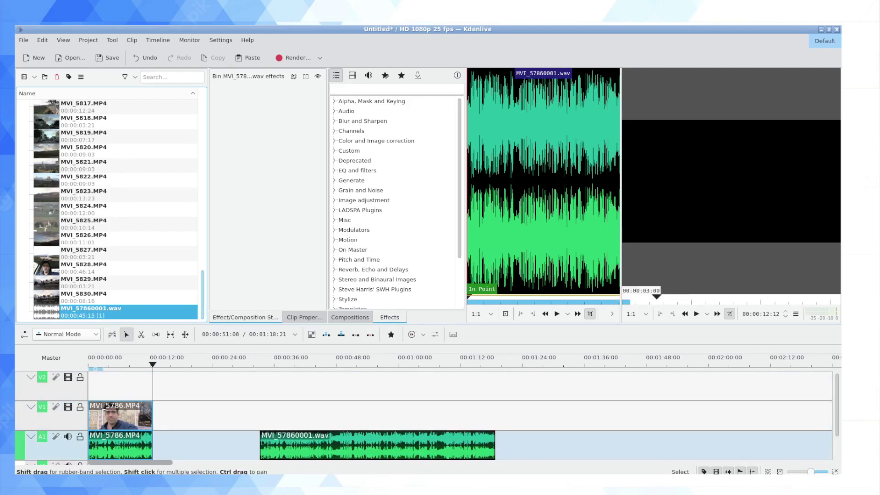
Find MVI_5786.MP4 in the project bin and place it on tracks V1 and A1 at about 1:23
scroll(115, 197, "up", 10)
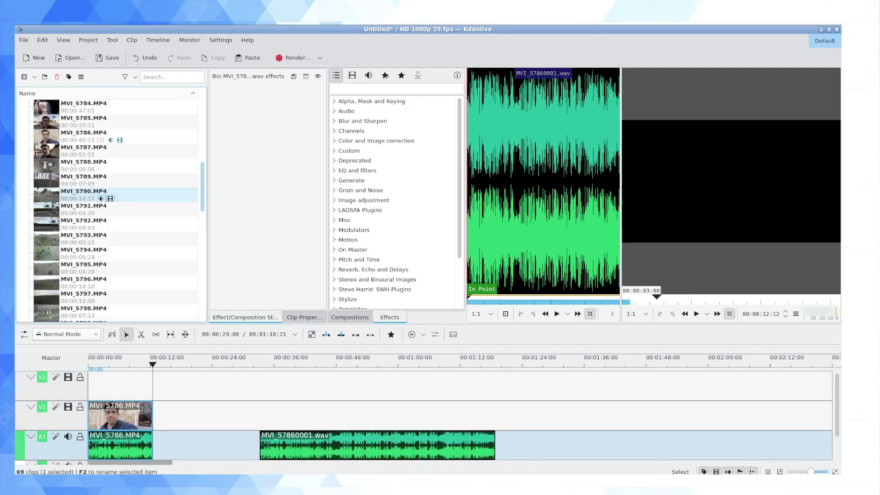
scroll(115, 197, "up", 3)
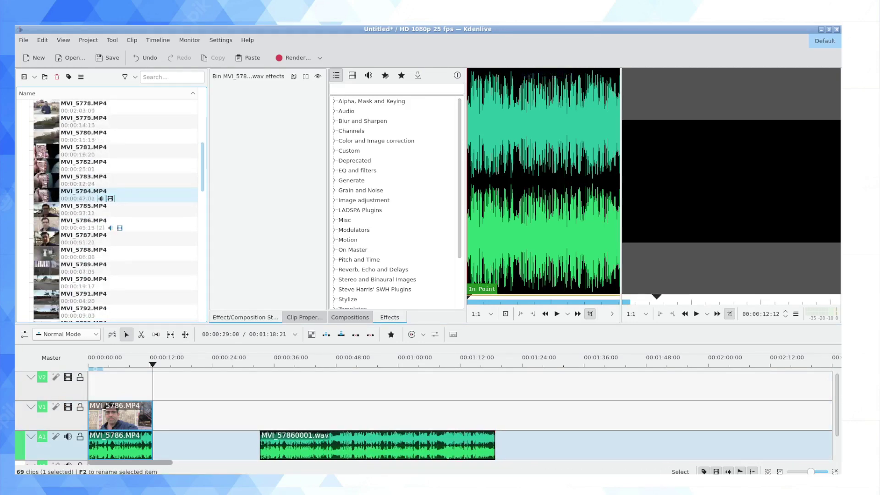
left_click_drag(98, 224, 313, 415)
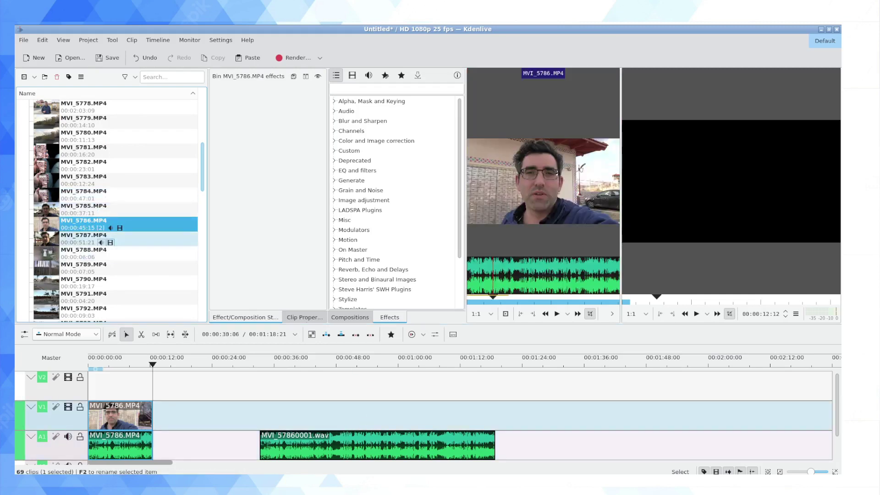
left_click_drag(83, 224, 520, 415)
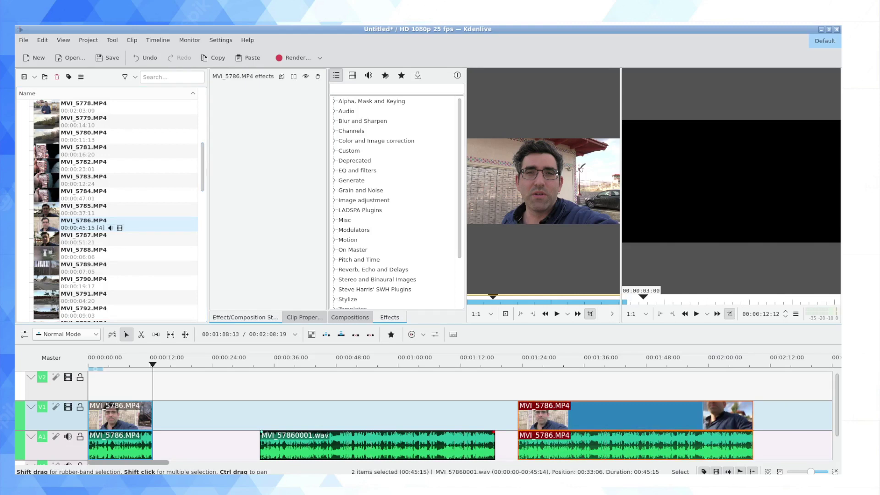
Ungroup the newly placed MVI_5786.MP4 clip and delete its original audio from track A1
right_click(539, 416)
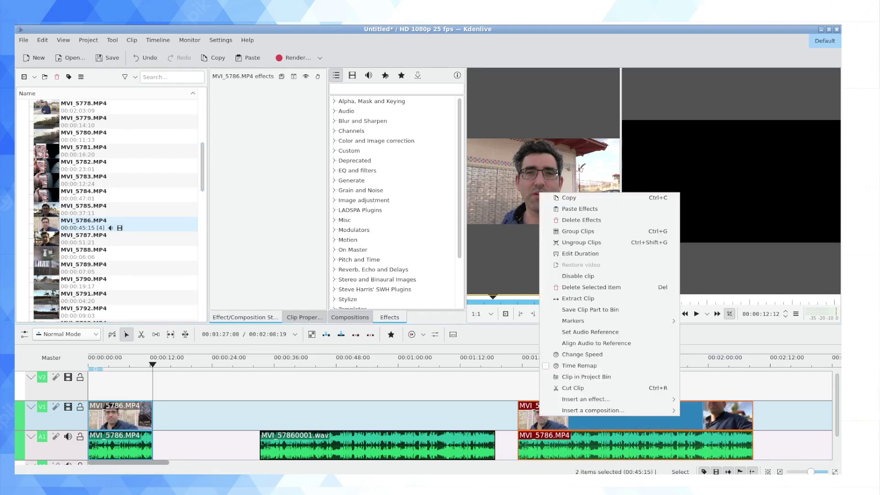
left_click(564, 242)
left_click(559, 445)
key("Delete")
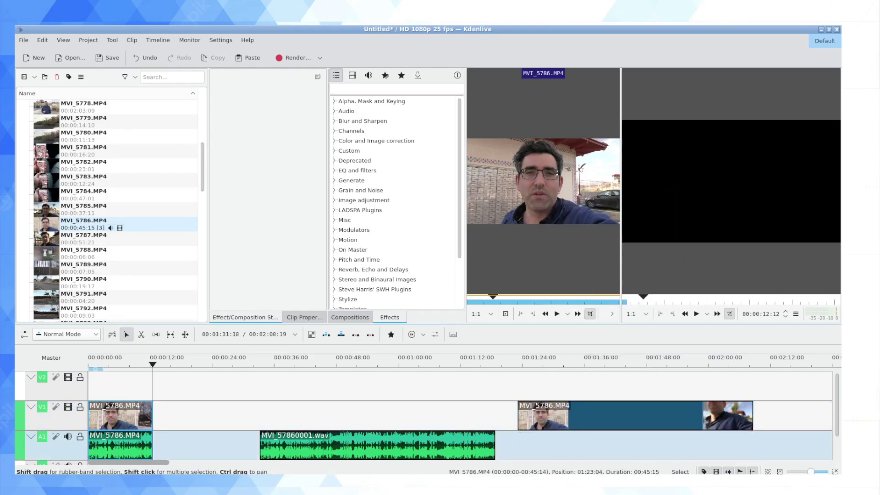
Align the MVI_5786.MP4 video with the start of MVI_57860001.wav and group the two clips
left_click_drag(559, 416, 301, 416)
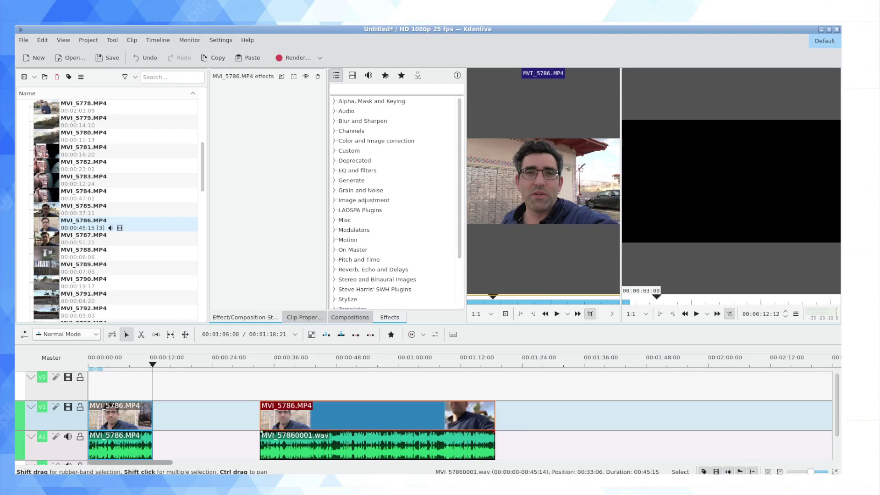
left_click(431, 445, "shift")
right_click(374, 416)
left_click(399, 231)
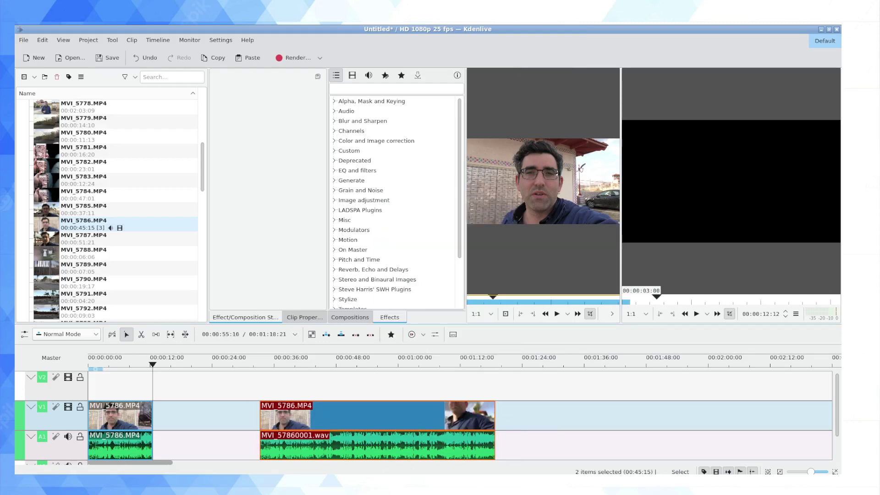
Play the timeline from near its start and move the grouped video and WAV directly behind the first clip
left_click(106, 386)
key("space")
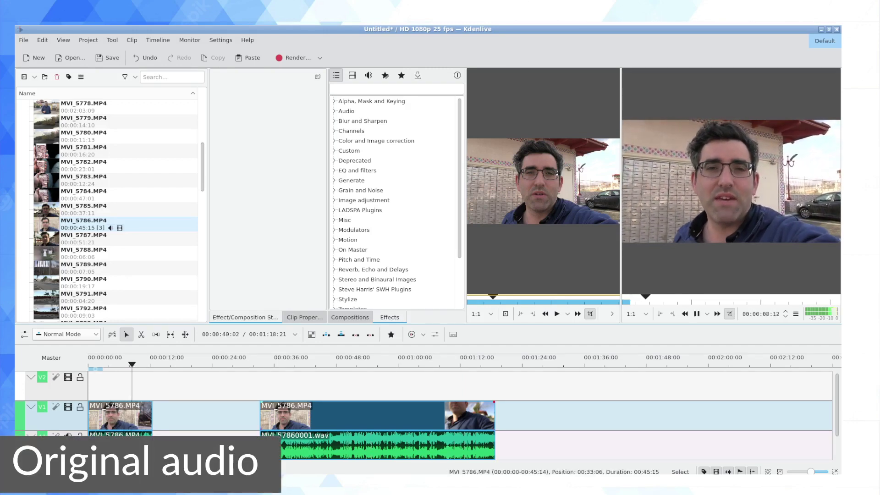
left_click_drag(295, 415, 179, 415)
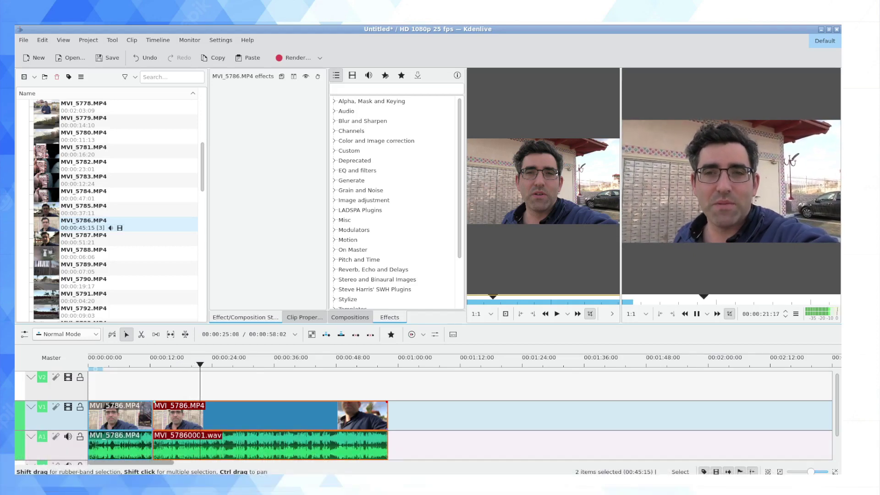
Stop playback at 00:00:22:24, cut the grouped clips there and delete the remaining part
key("space")
key("shift+r")
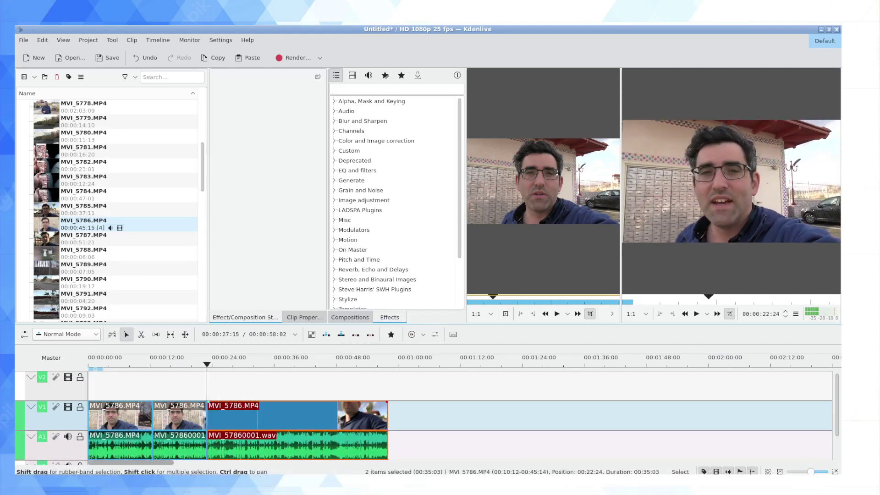
left_click_drag(240, 415, 304, 415)
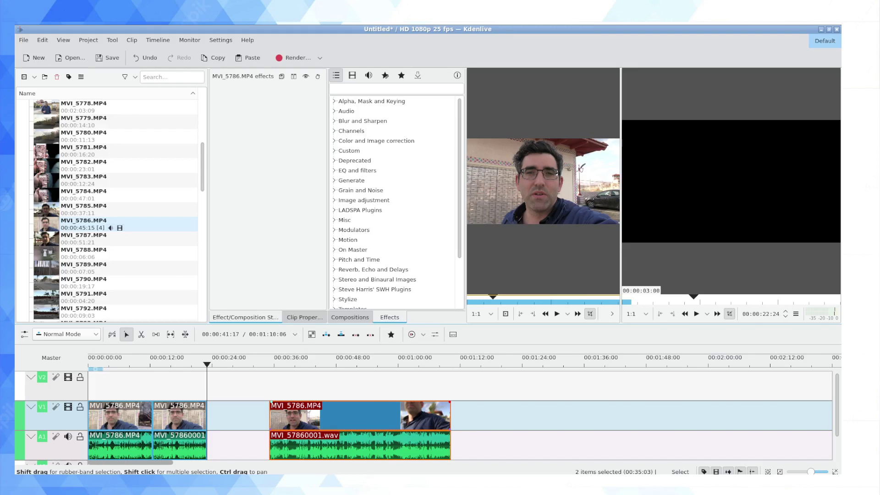
key("Delete")
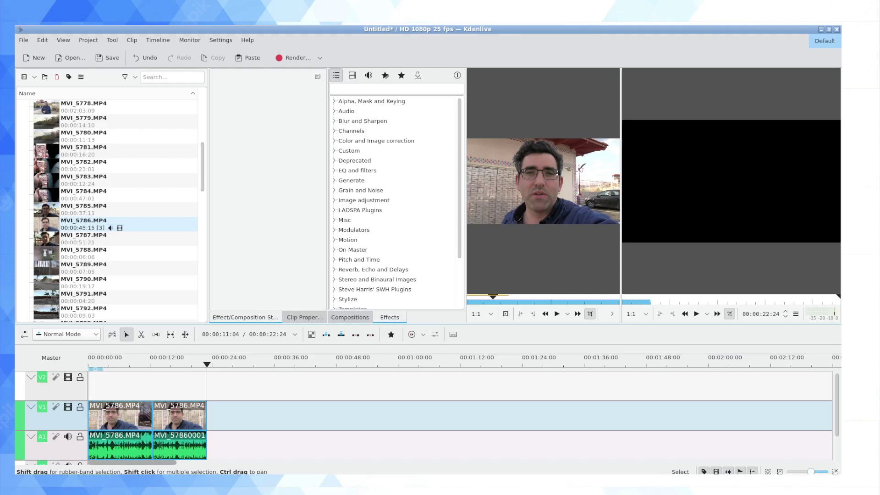
Copy the second grouped clip and paste it on the timeline directly after the original
left_click(163, 362)
right_click(191, 427)
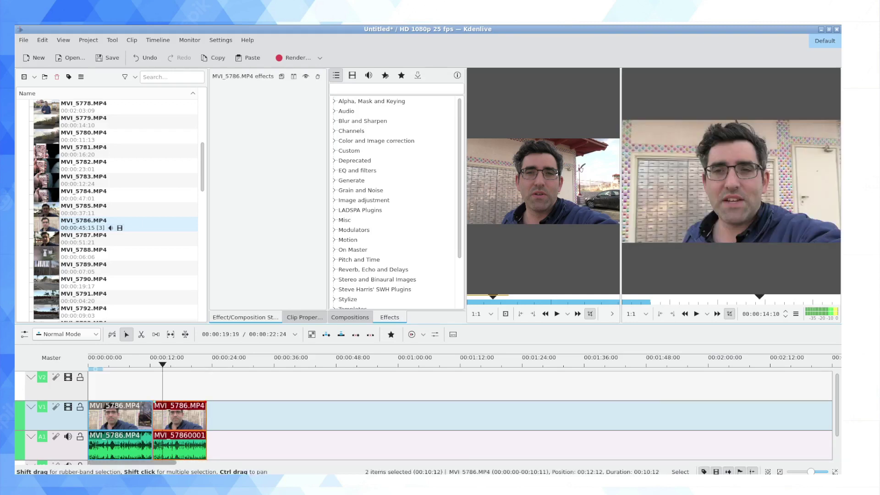
left_click(220, 209)
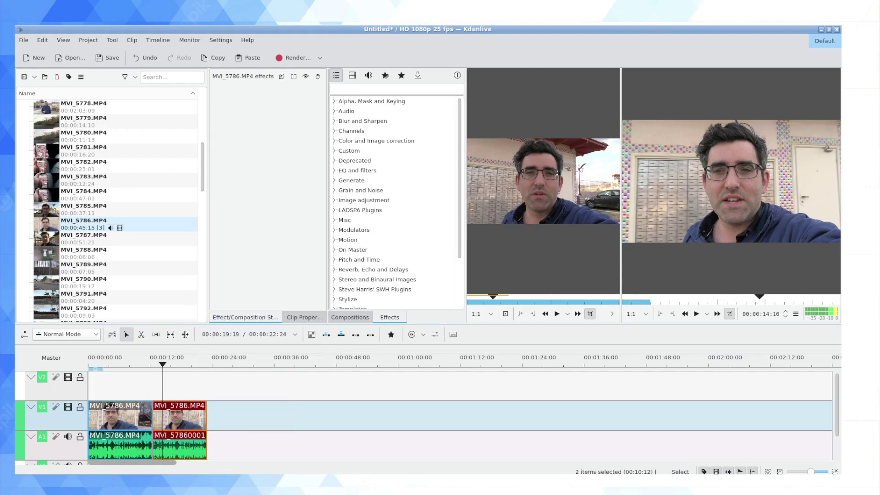
left_click(223, 415)
right_click(278, 413)
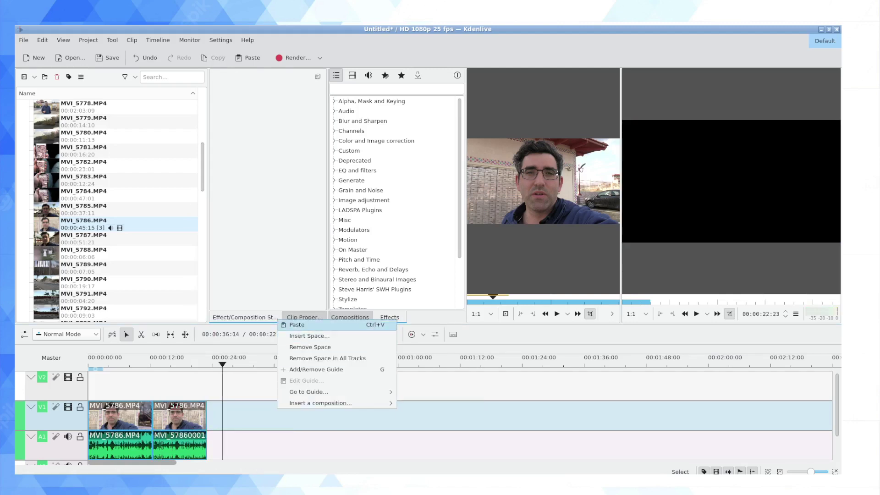
left_click(289, 322)
left_click_drag(328, 417, 257, 417)
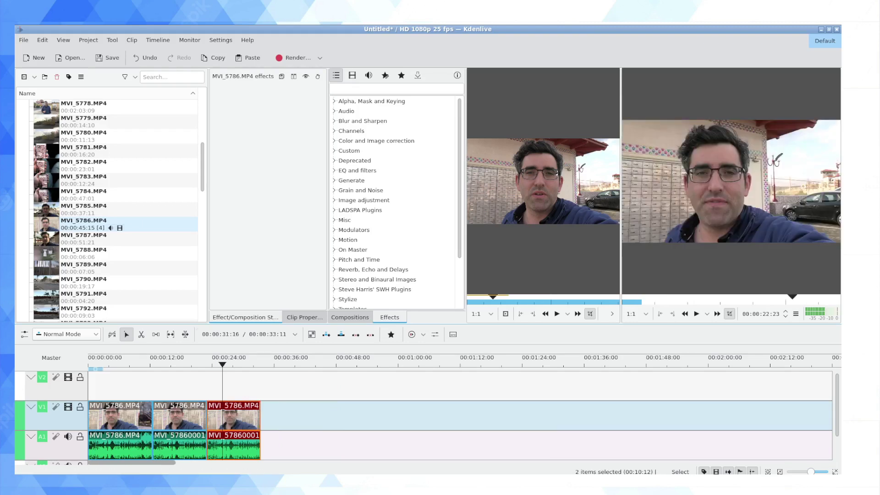
Select the third clip's WAV audio on track A1 and search the effects for "eq"
left_click(229, 445)
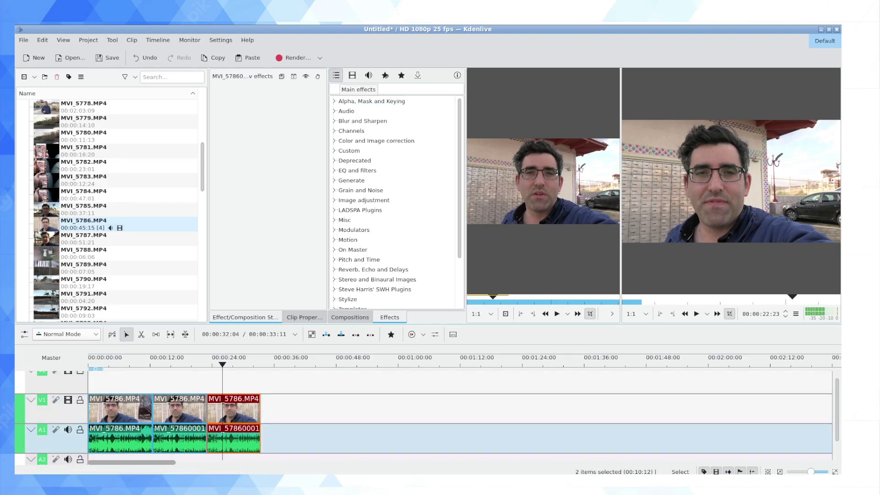
left_click(335, 111)
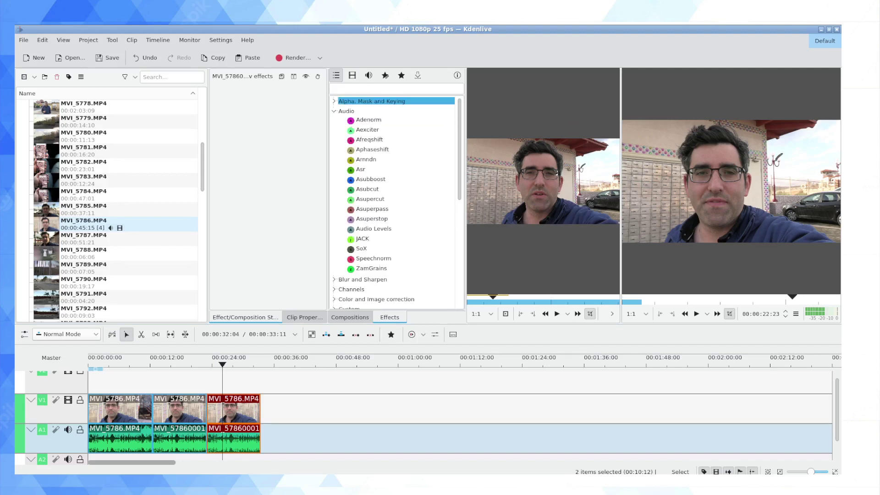
left_click(392, 89)
type("eq")
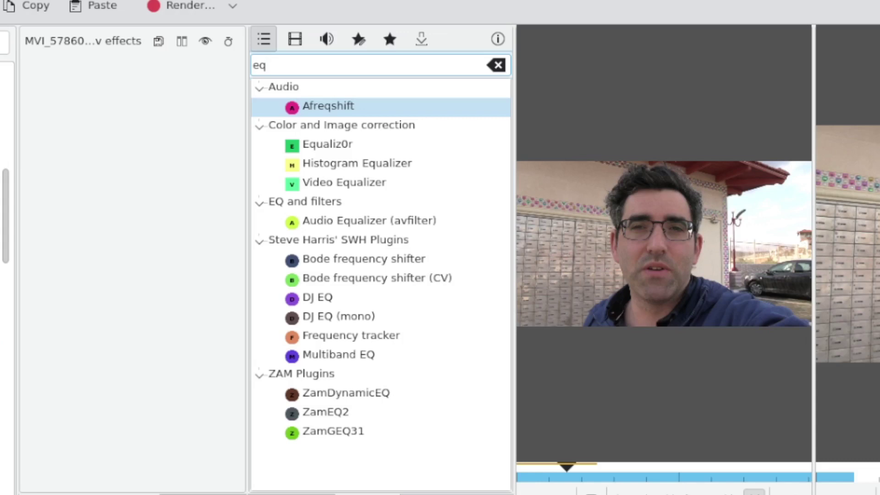
Examine the available equalizer effects, including DJ EQ, DJ EQ (mono), Multiband EQ and Audio Equalizer (avfilter)
key("Down")
left_click(317, 297)
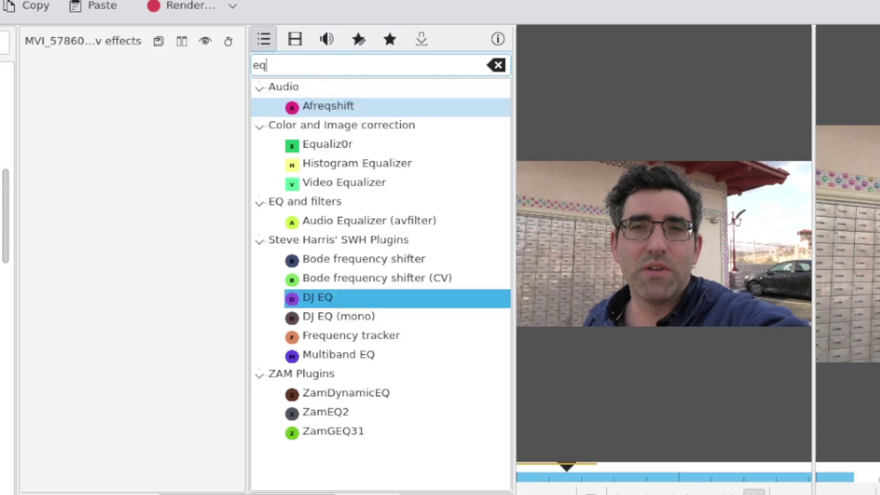
key("Down")
key("Down")
key("Up")
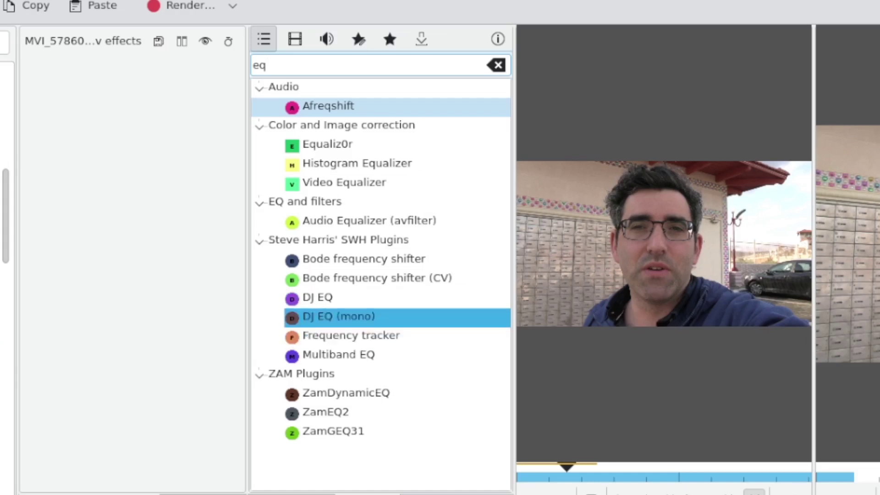
left_click(339, 355)
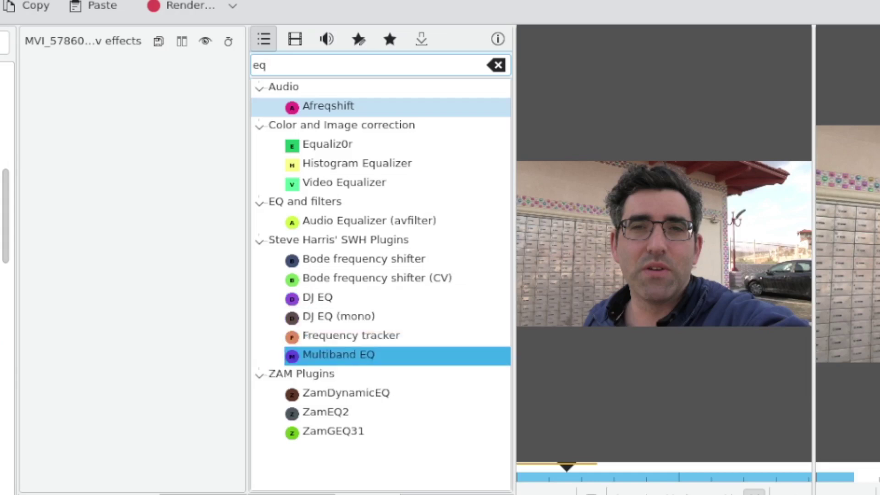
left_click(338, 241)
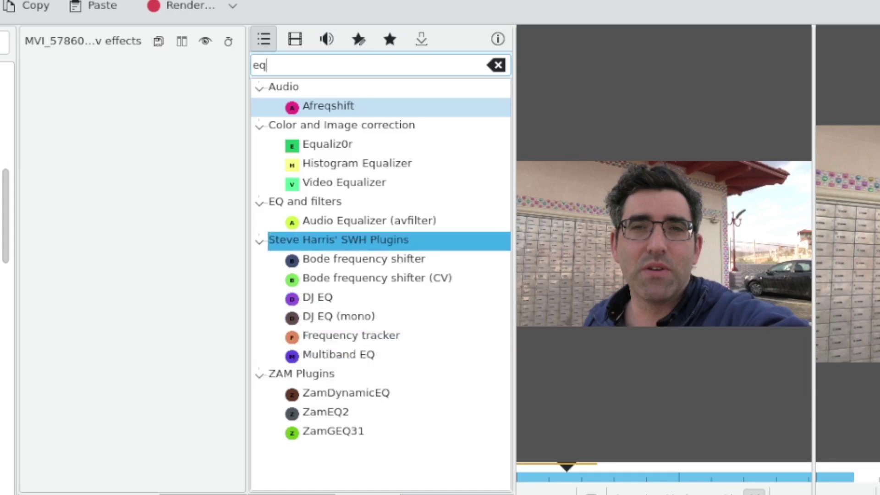
key("Up")
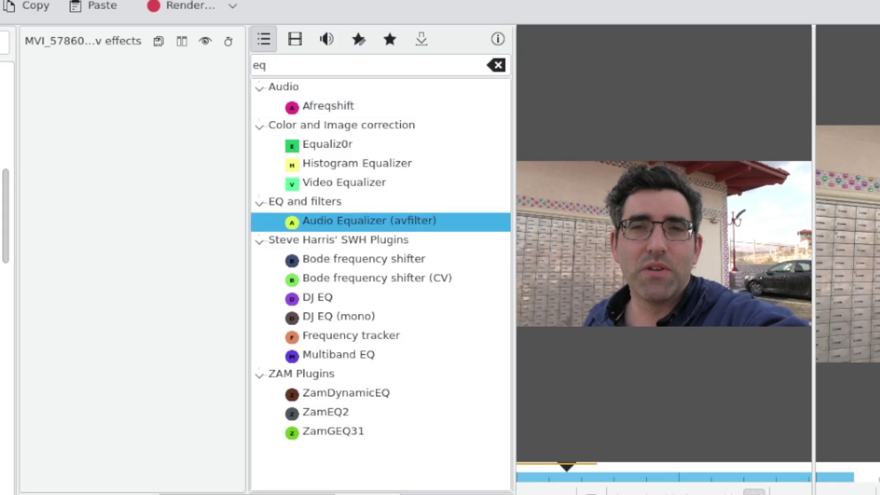
Ungroup the third clip and add the Audio Equalizer (avfilter) effect to its WAV audio
right_click(238, 436)
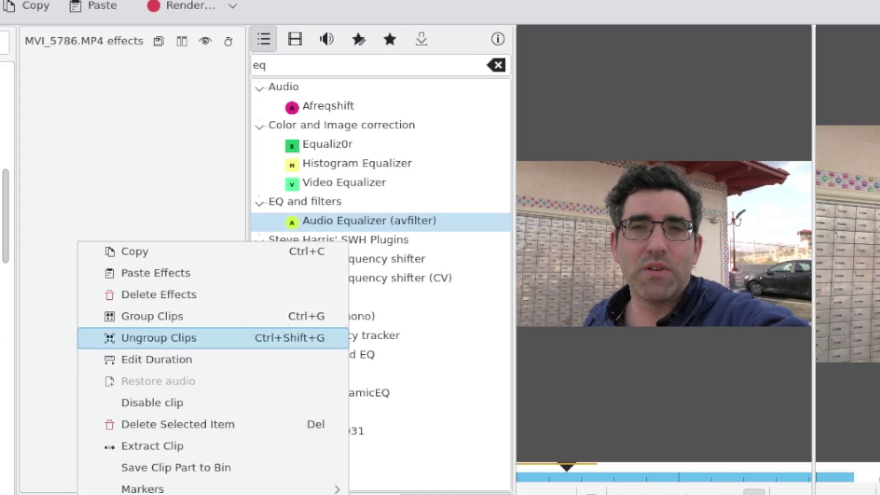
left_click(151, 338)
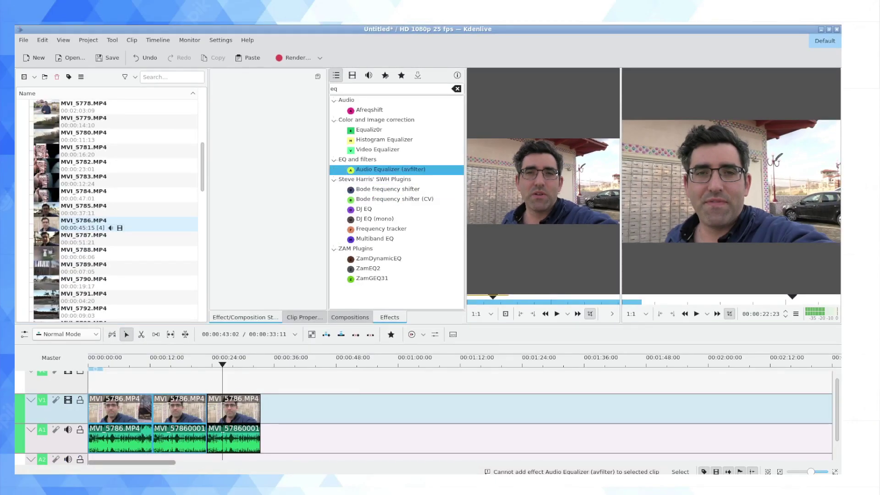
left_click_drag(390, 169, 232, 438)
left_click(231, 438)
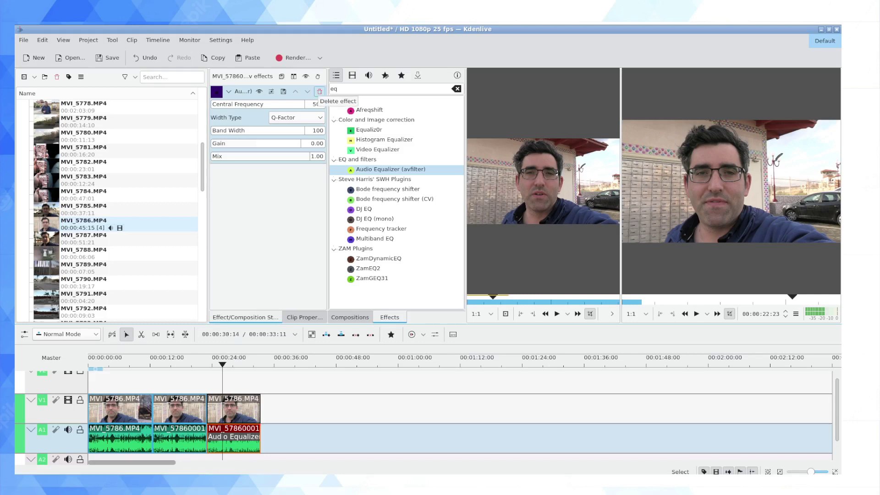
Replace the Audio Equalizer (avfilter) effect on the third clip's WAV audio with Multiband EQ
left_click(320, 91)
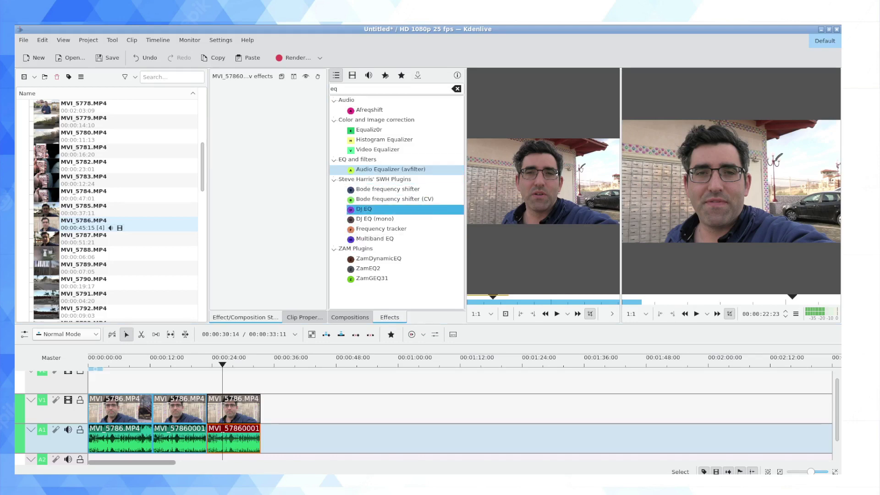
left_click_drag(375, 239, 258, 384)
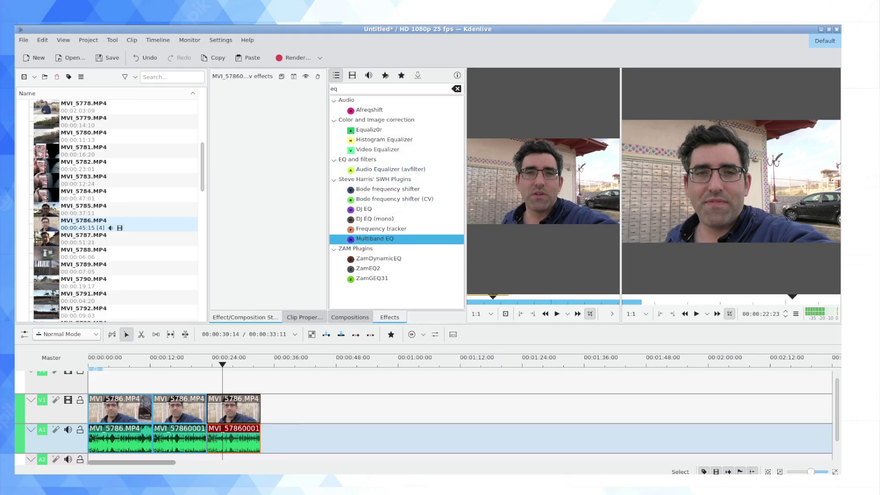
double_click(374, 239)
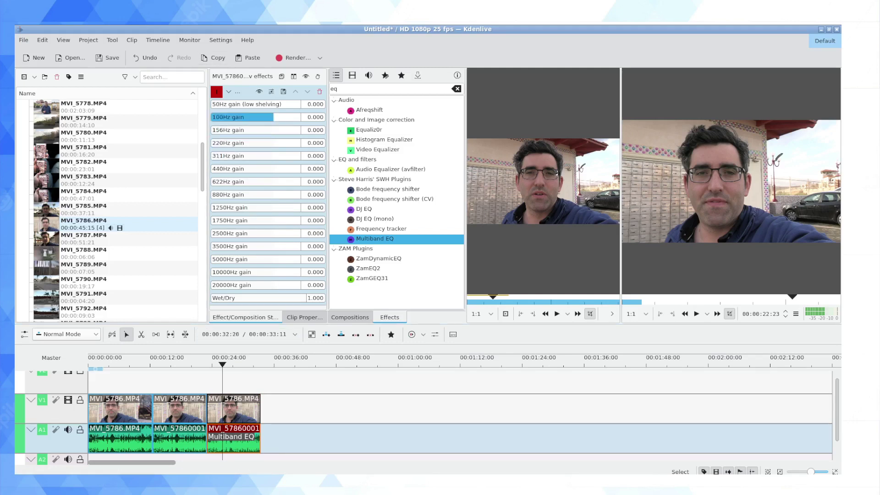
Raise the Multiband EQ gains to 3.206 at 156 Hz and 220 Hz, 5.598 at 311 Hz and 5.020 at 440 Hz
left_click(316, 130)
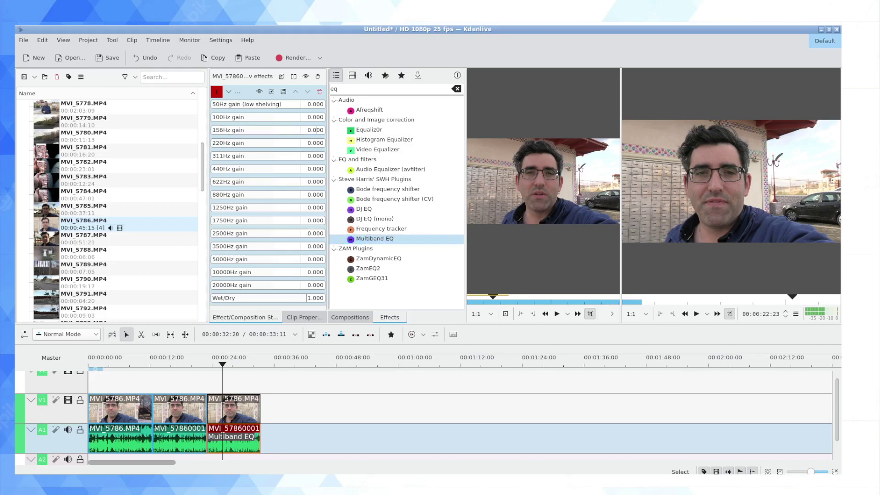
scroll(315, 130, "up", 4)
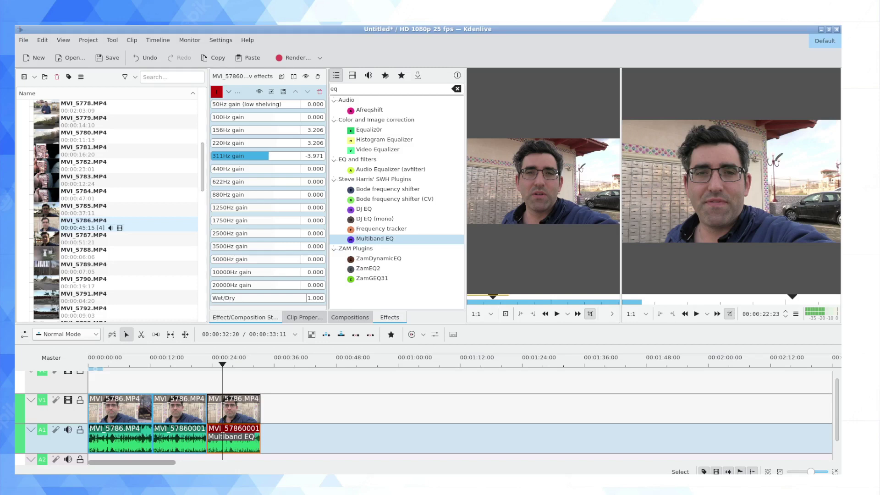
left_click_drag(269, 156, 272, 156)
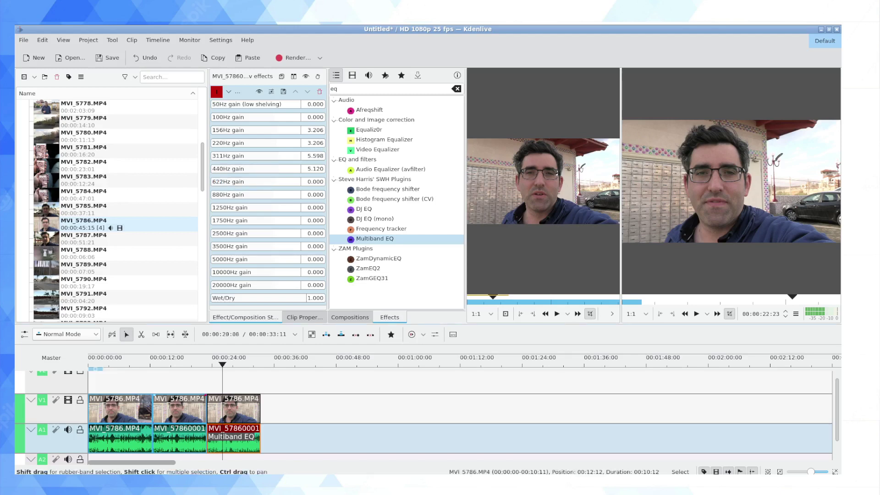
Play back the third clip from near its start to hear the raised Multiband EQ gains
left_click(215, 383)
key("space")
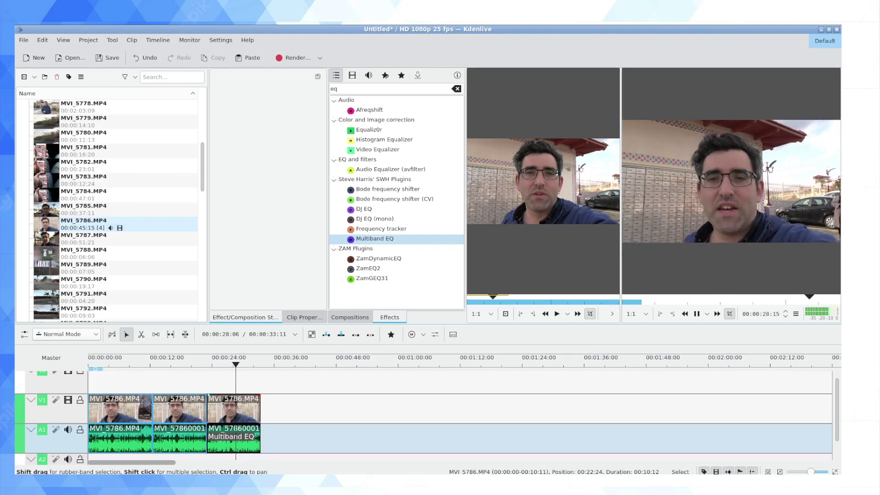
key("space")
Select the third clip's WAV audio and cut its Multiband EQ gains from 2500 Hz through 20000 Hz to -70
left_click(234, 409)
left_click(232, 437)
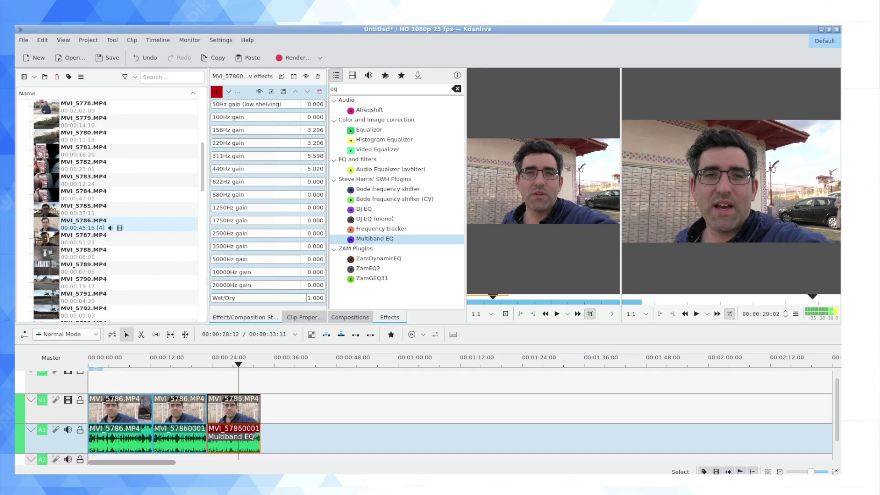
left_click_drag(266, 233, 138, 236)
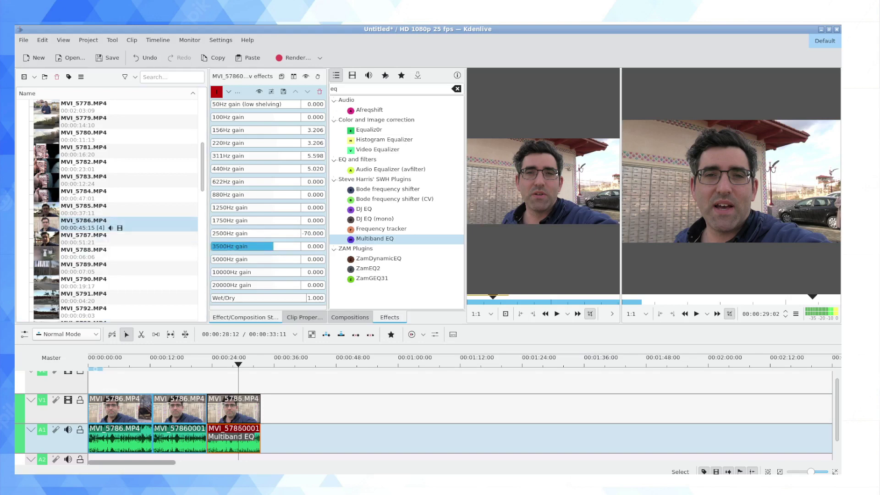
left_click_drag(266, 246, 137, 271)
left_click_drag(265, 272, 212, 285)
Play back the third clip with the high frequencies cut and compare its sound with the earlier clips
left_click(210, 381)
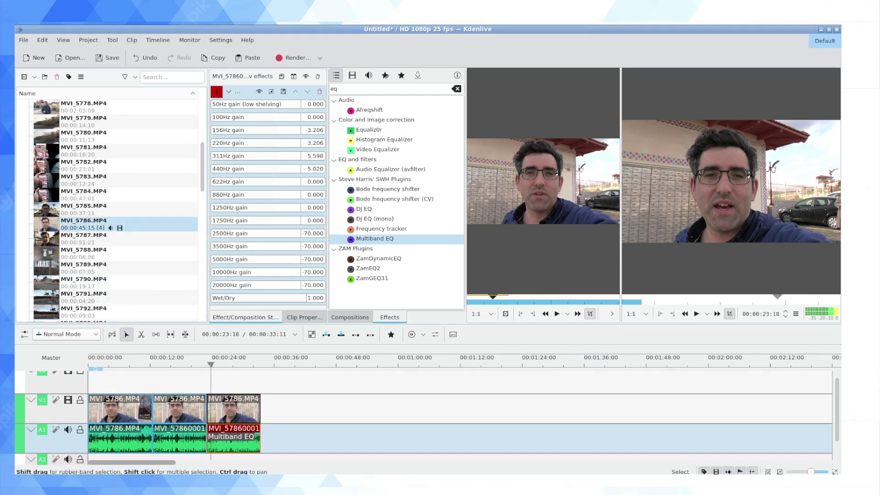
key("space")
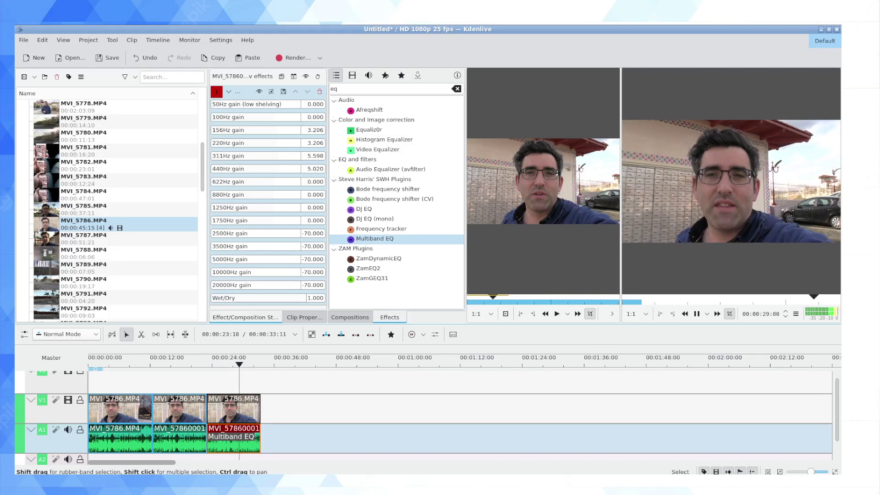
key("space")
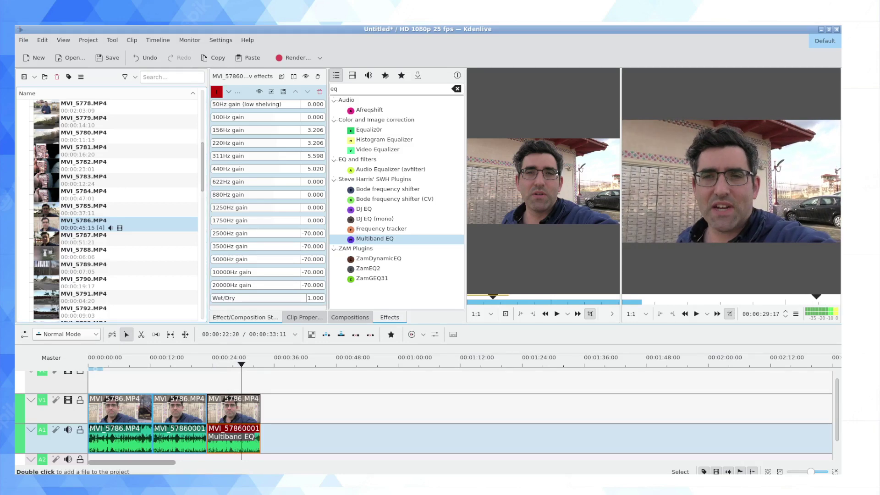
left_click(172, 363)
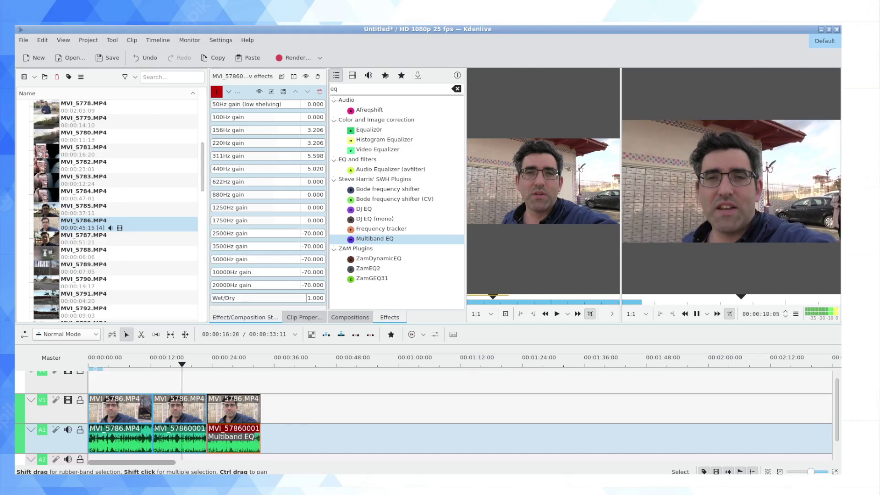
left_click(128, 381)
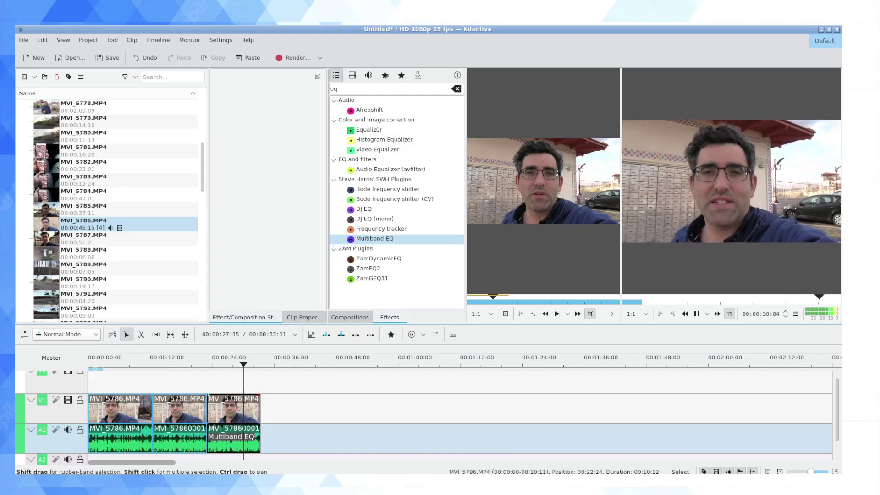
key("space")
Remove the Multiband EQ effect from the third clip's WAV audio
left_click(233, 408)
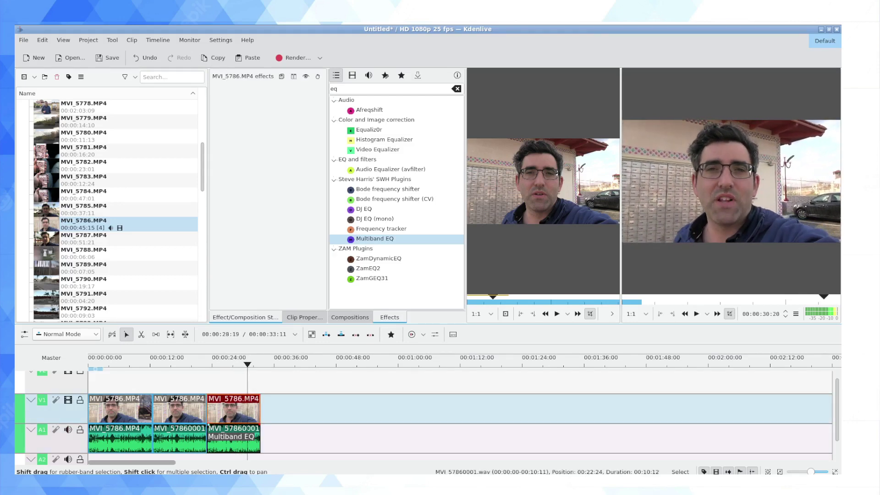
left_click(245, 430)
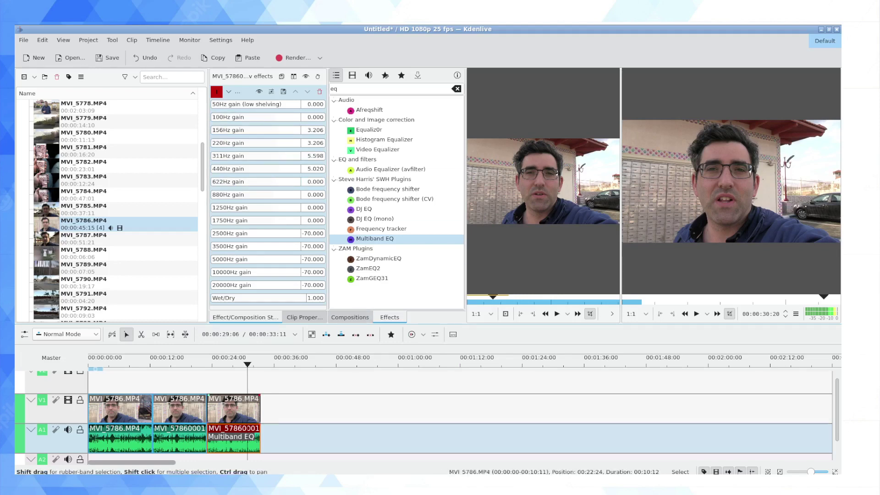
left_click(319, 91)
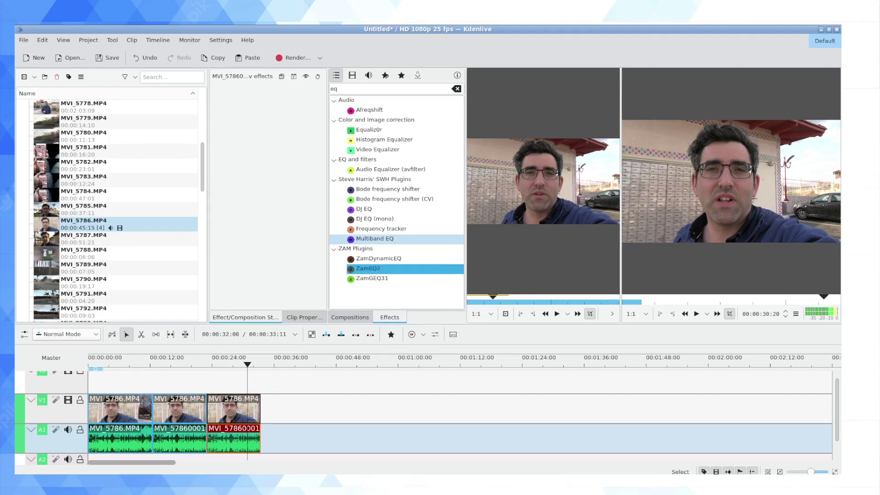
Try a fresh Multiband EQ and the DJ EQ effect on the third clip's WAV audio, removing each one
left_click(340, 239)
double_click(362, 238)
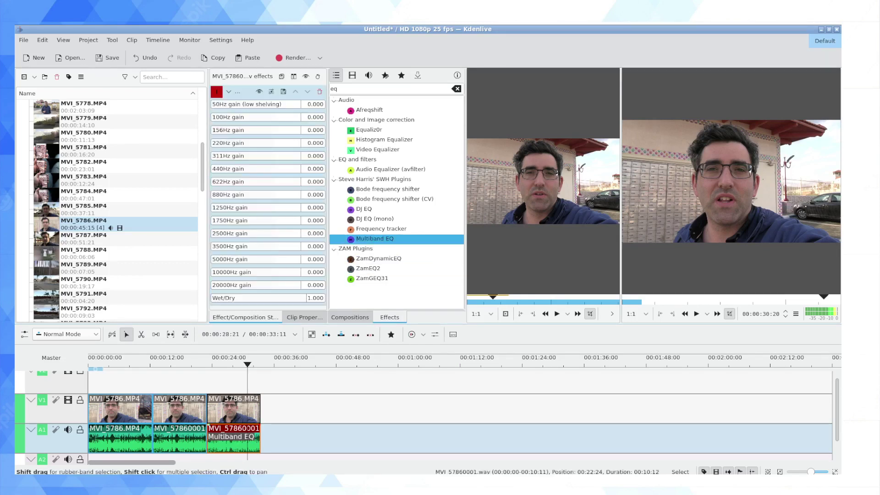
left_click(319, 91)
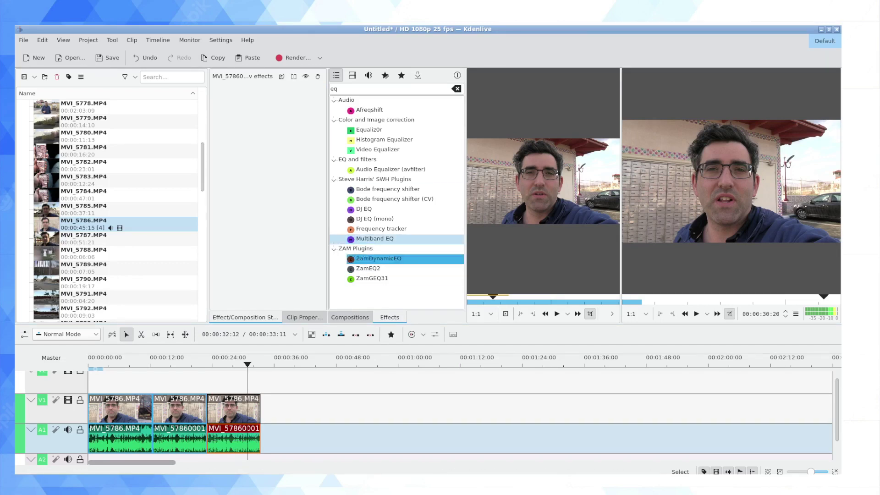
left_click(364, 209)
left_click_drag(364, 209, 236, 438)
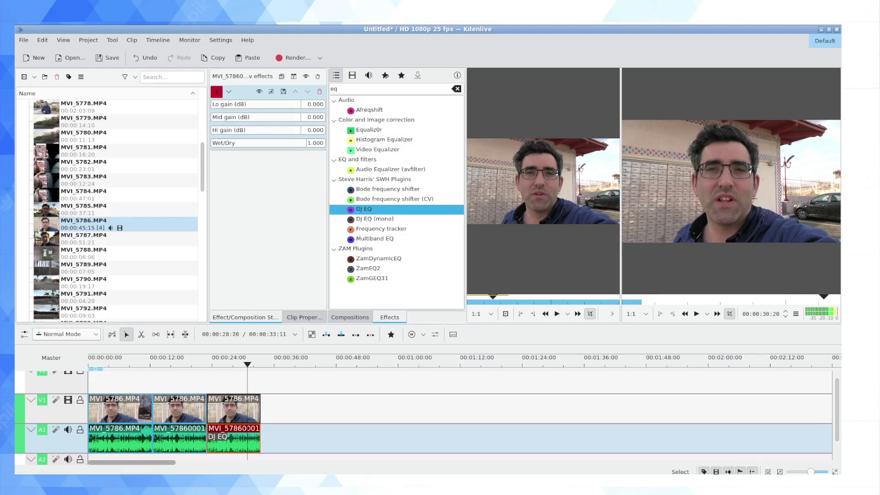
left_click(320, 91)
Add the ZamDynamicEQ effect to the third clip's WAV audio
left_click(375, 219)
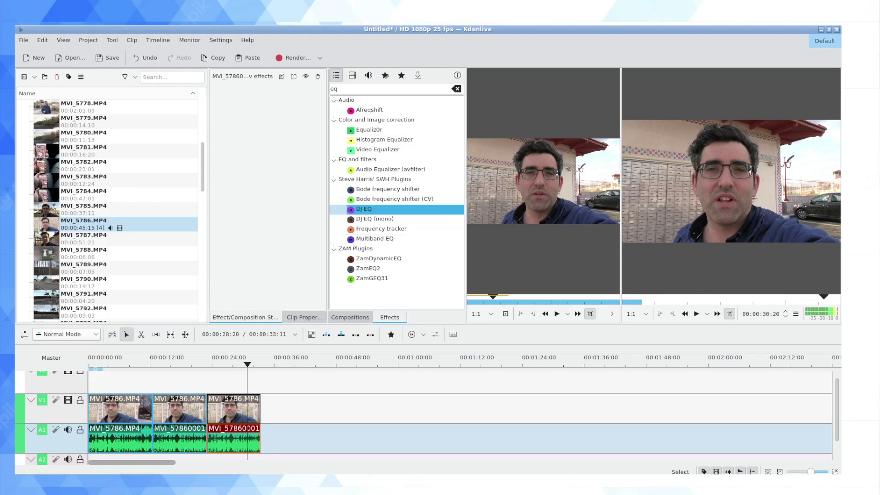
left_click(367, 190)
left_click(379, 258)
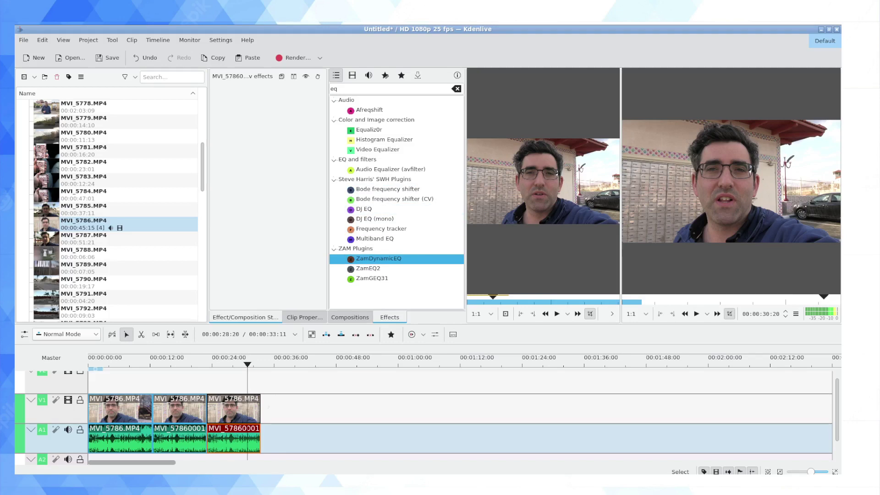
double_click(378, 258)
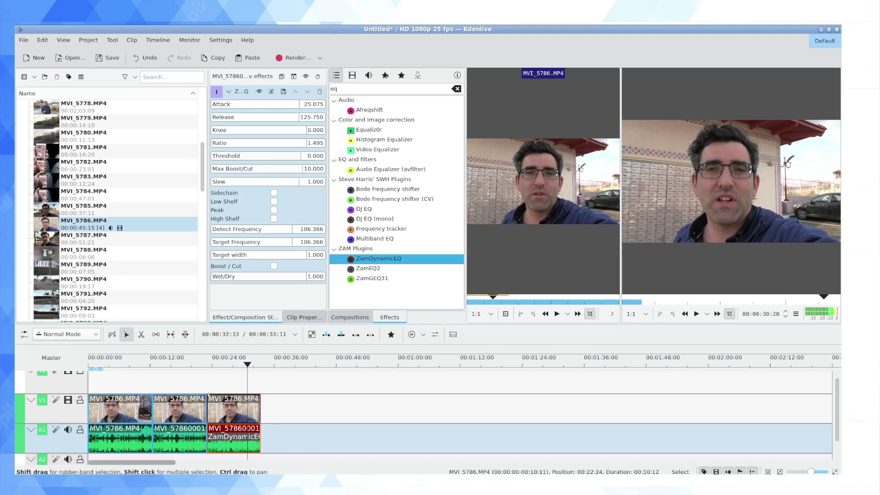
Limit the effects list to audio effects without the "eq" search and browse to the EQ and filters category
left_click(240, 408)
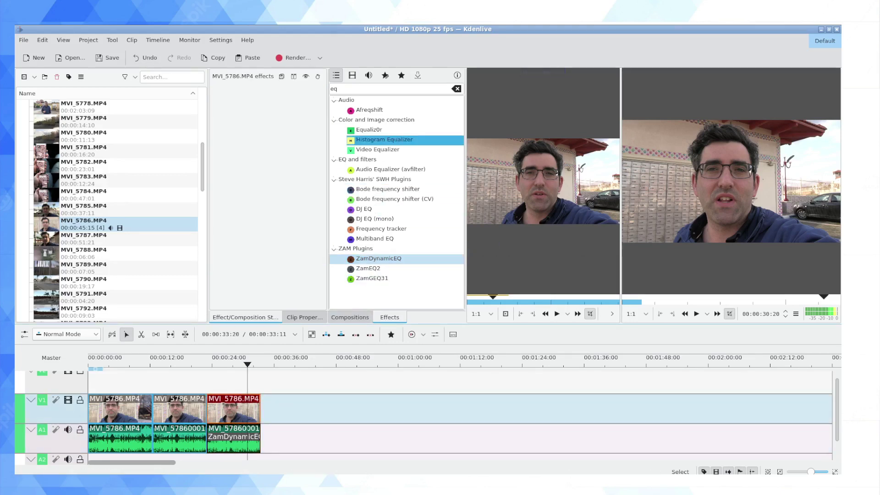
left_click(369, 75)
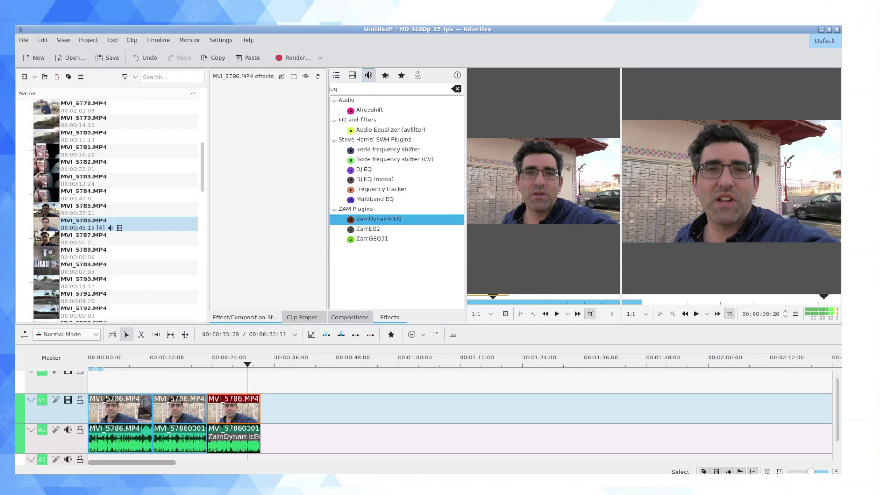
left_click(456, 89)
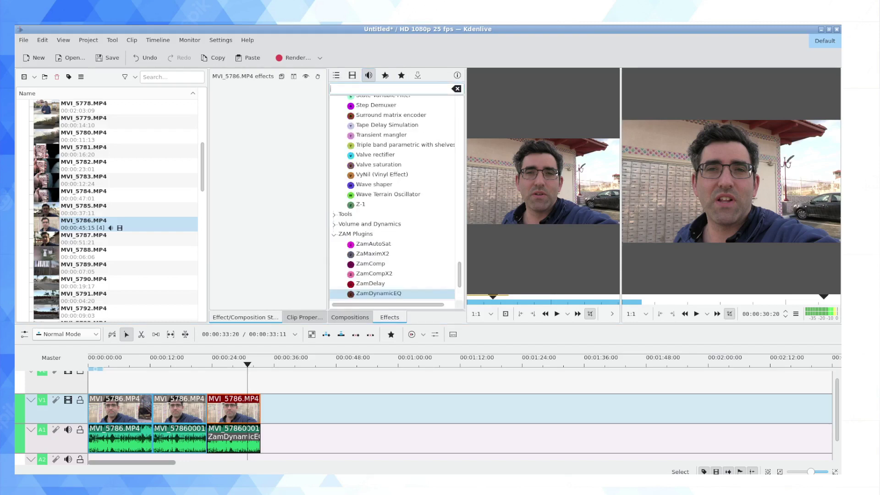
scroll(396, 145, "up", 12)
scroll(398, 142, "up", 15)
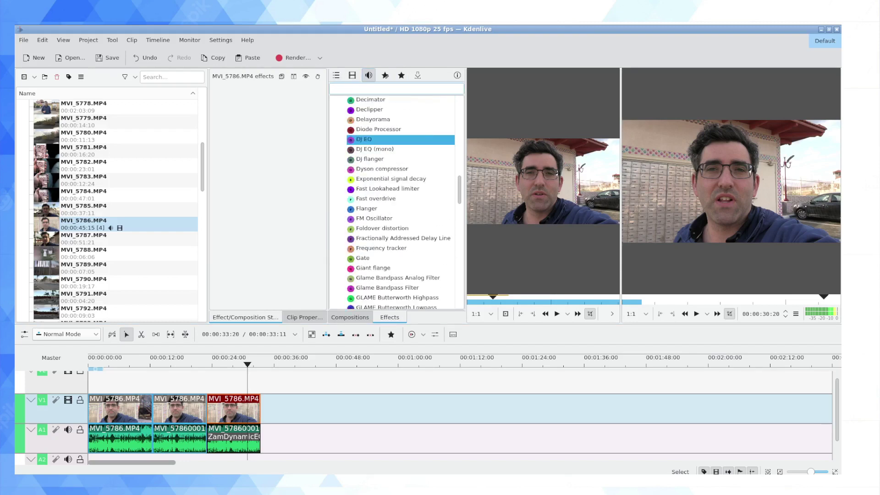
scroll(399, 140, "down", 5)
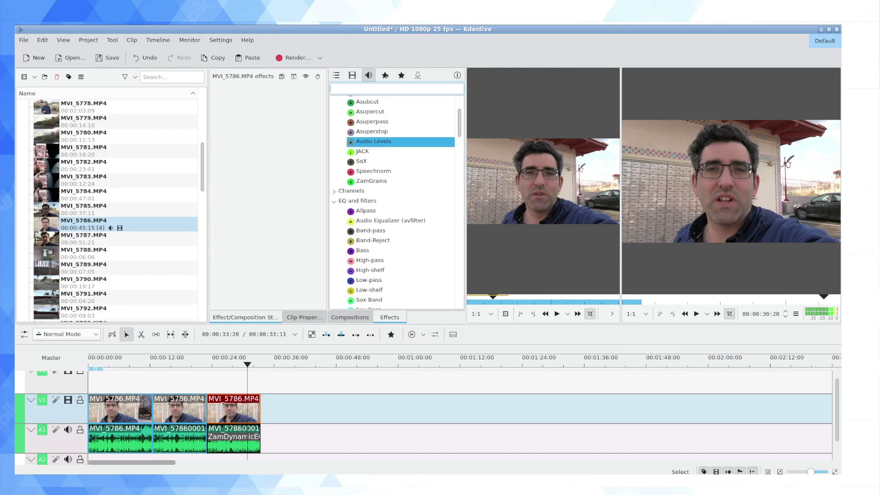
left_click(334, 149)
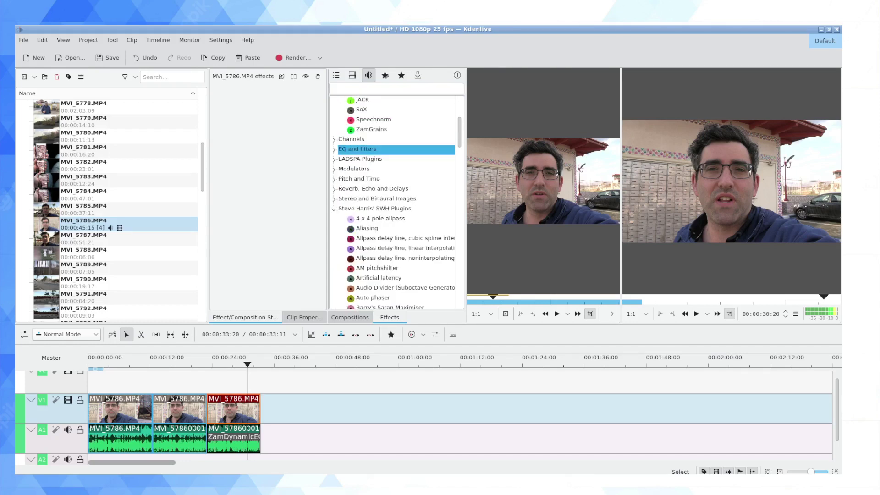
left_click(334, 149)
Replace the ZamDynamicEQ effect on the third clip's WAV audio with the Low-pass filter
left_click(256, 438)
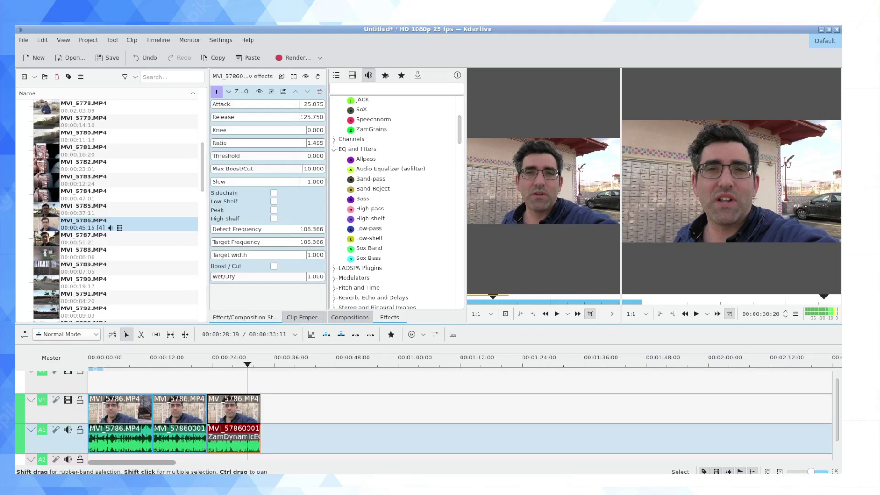
left_click(319, 91)
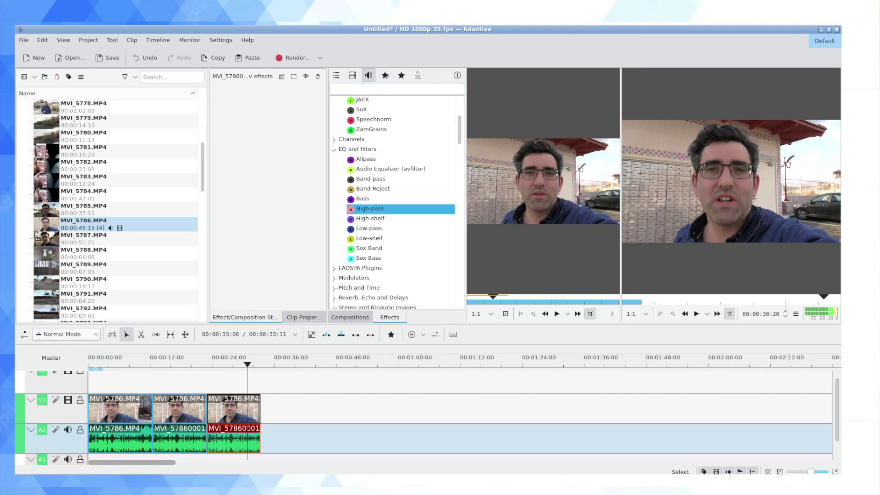
left_click(363, 198)
left_click(369, 228)
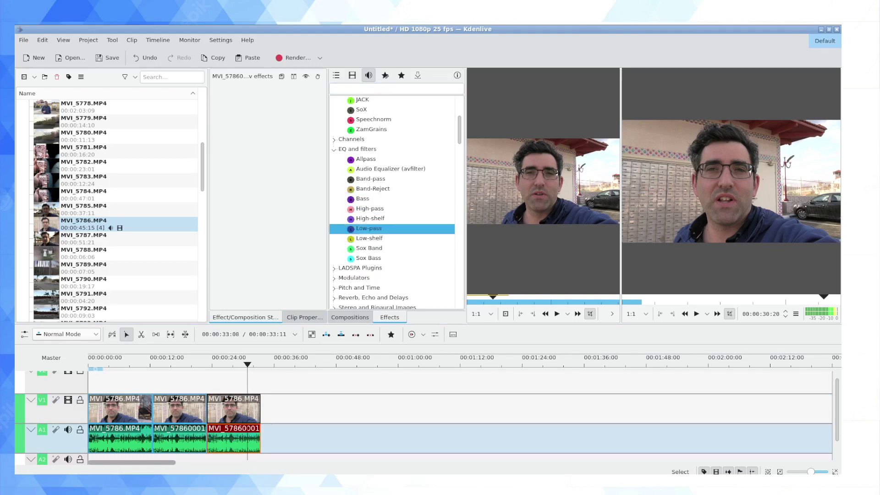
left_click_drag(369, 228, 236, 438)
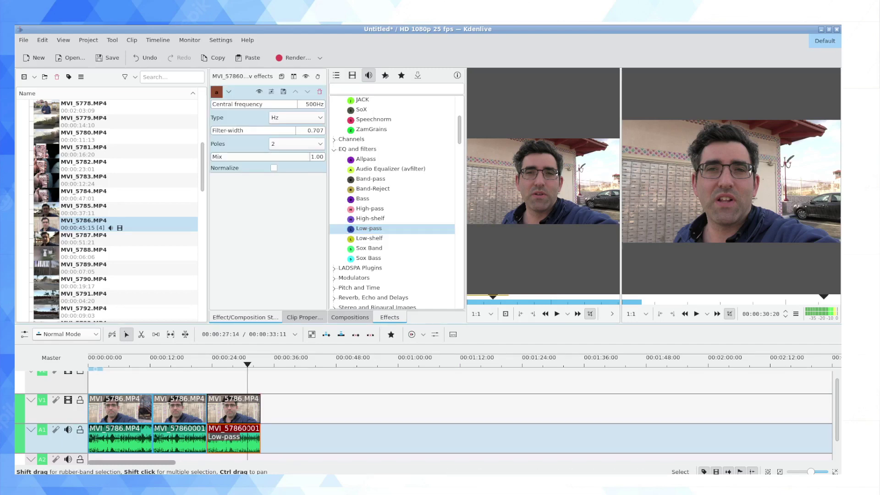
Play back part of the third clip to hear the Low-pass filter
left_click(230, 362)
key("space")
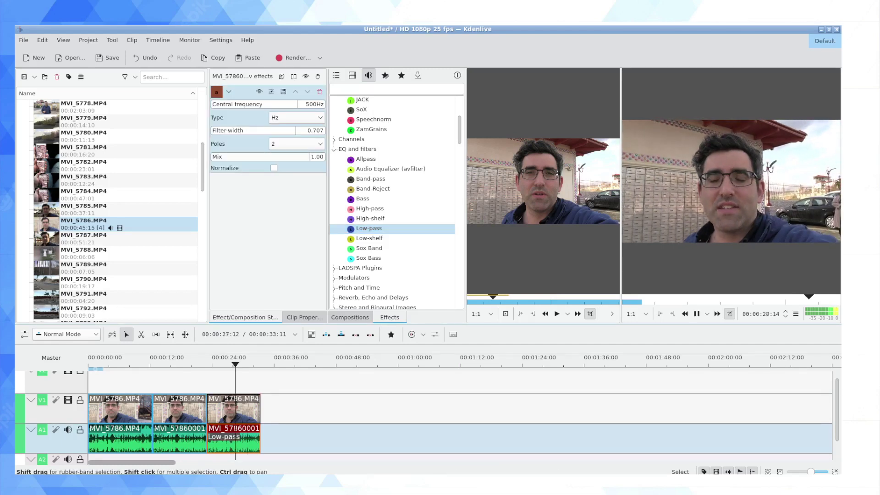
key("space")
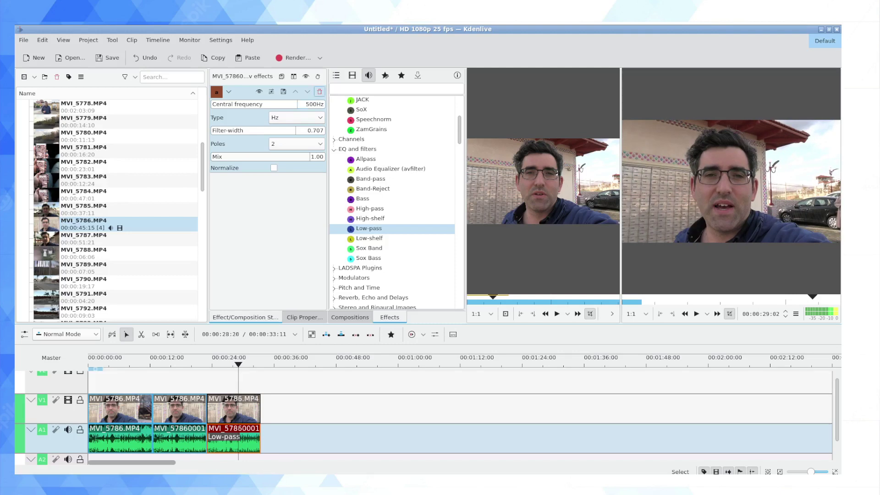
Replace the Low-pass filter on the third clip's WAV audio with the High-pass filter
left_click(319, 91)
left_click(369, 208)
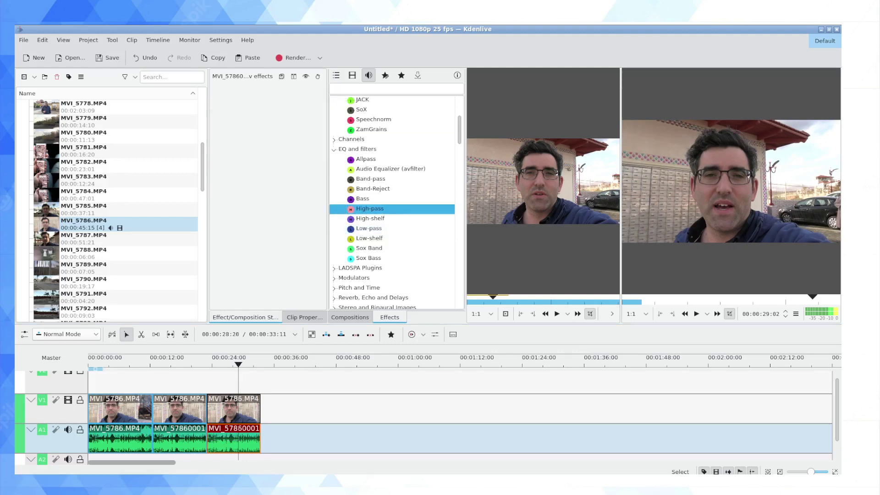
left_click_drag(370, 209, 233, 438)
Play back part of the third clip to hear the High-pass filter
left_click(231, 383)
key("space")
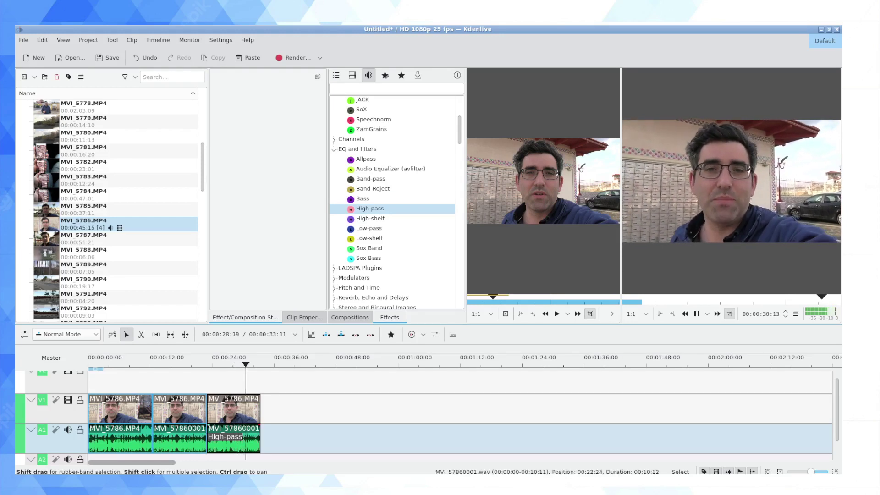
key("space")
Remove the High-pass filter from the third clip's WAV audio
left_click(235, 436)
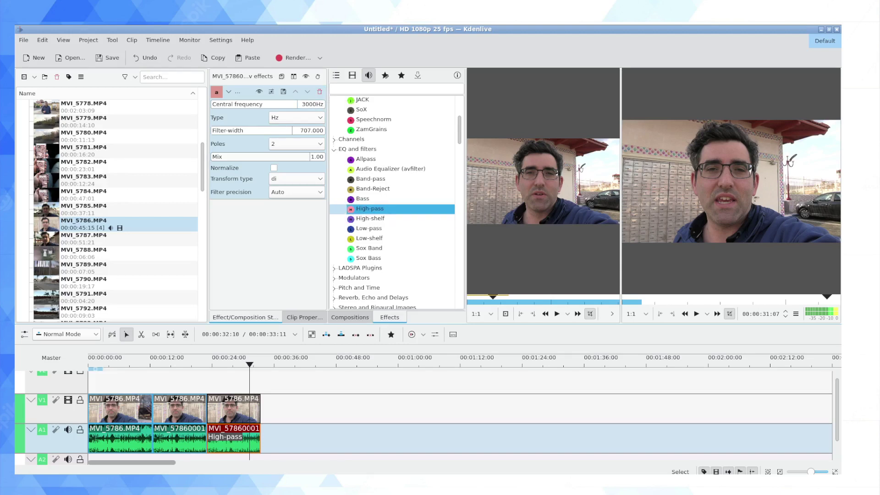
scroll(397, 207, "down", 2)
scroll(390, 206, "up", 1)
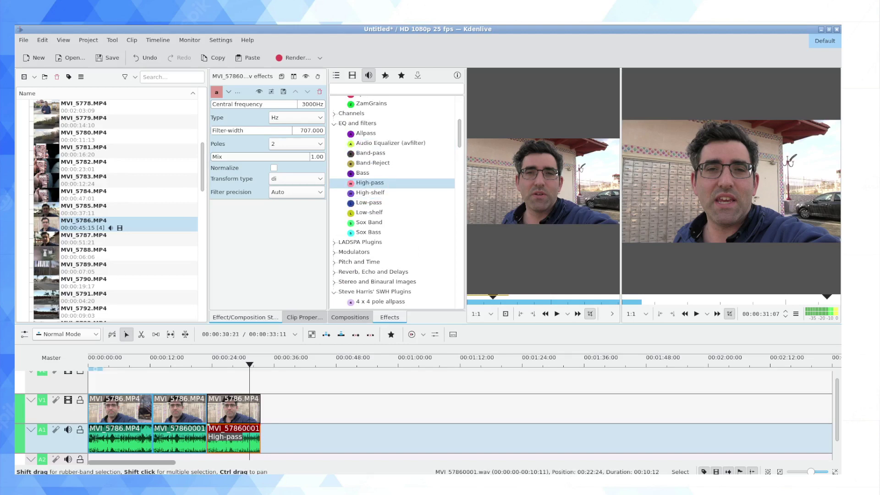
left_click(320, 91)
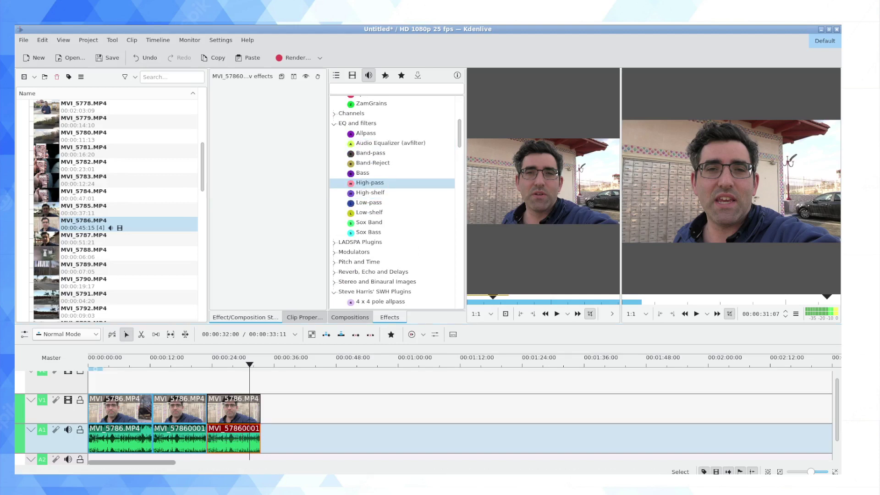
Browse the Steve Harris' SWH and ZAM plugin effects, and try ZamDynamicEQ on the third clip's WAV audio before removing it
scroll(367, 242, "down", 1)
scroll(392, 201, "down", 4)
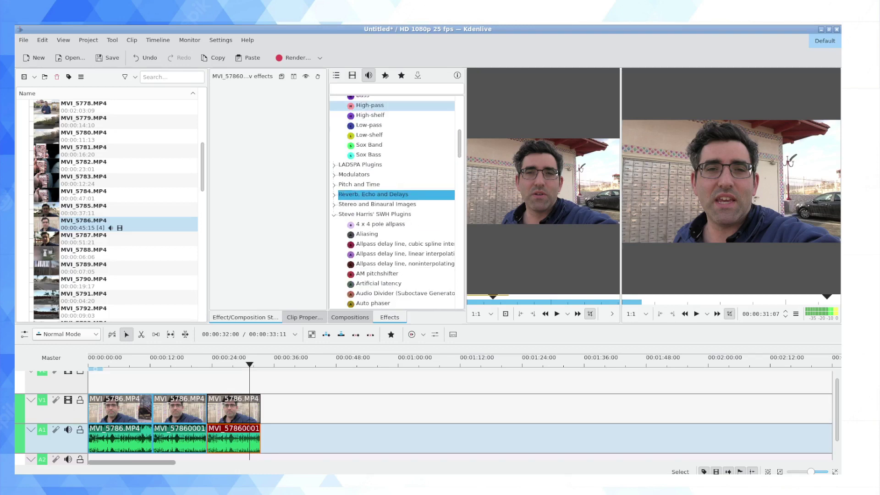
left_click(396, 163)
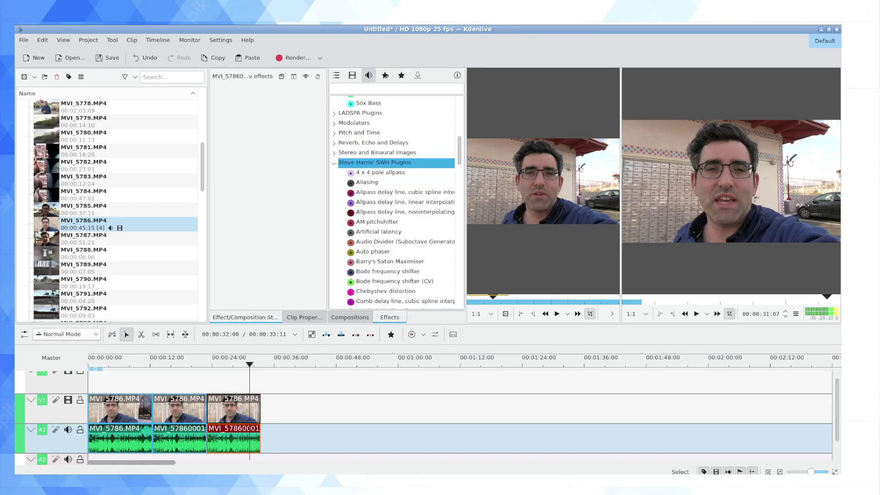
scroll(366, 163, "down", 5)
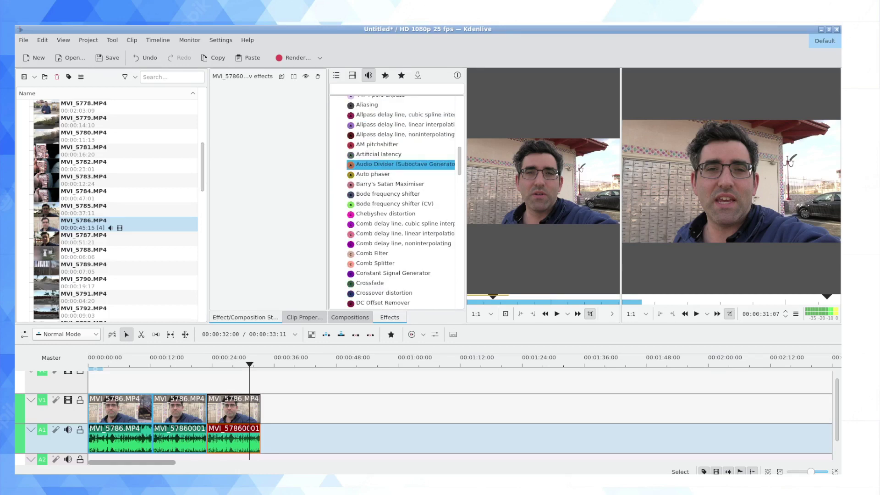
scroll(396, 163, "down", 3)
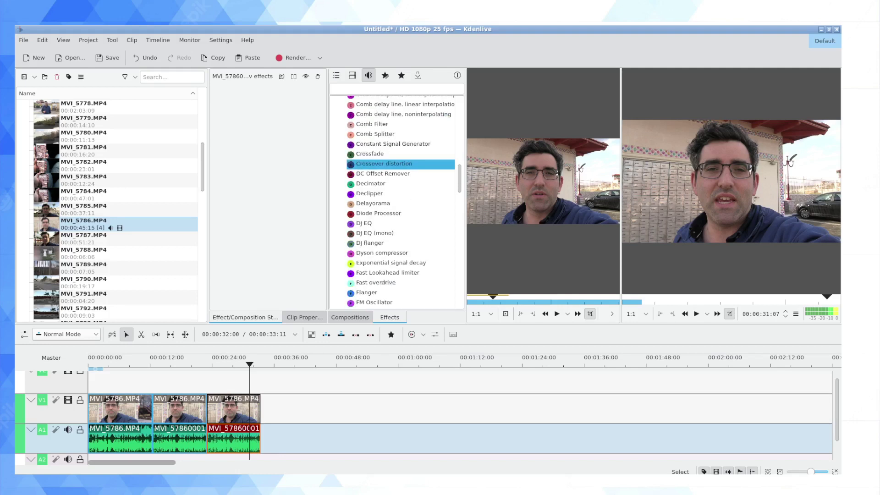
scroll(397, 164, "down", 1)
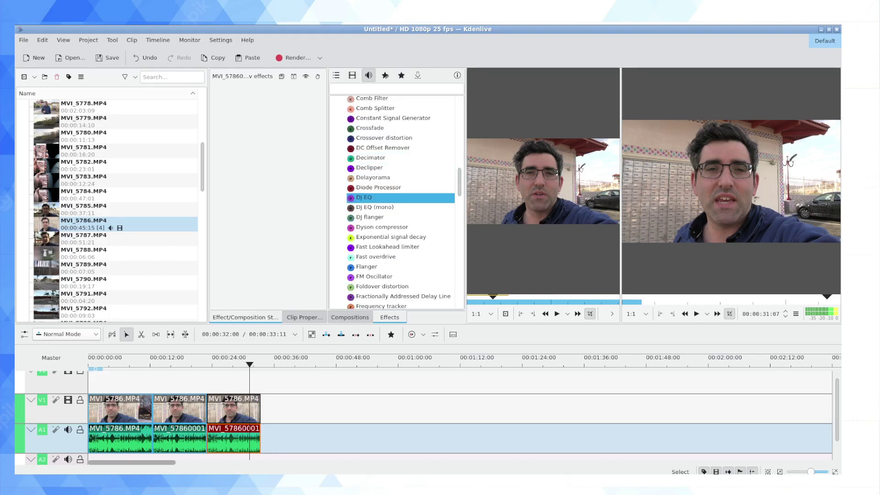
left_click(396, 198)
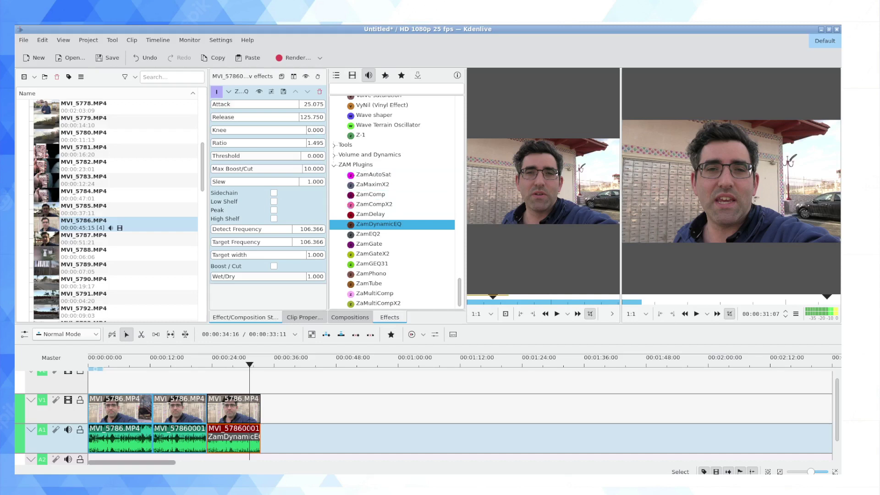
left_click(320, 91)
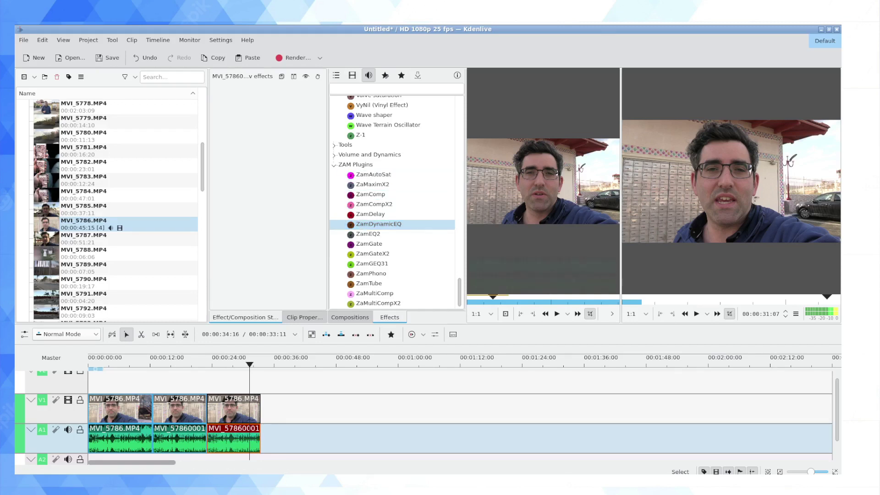